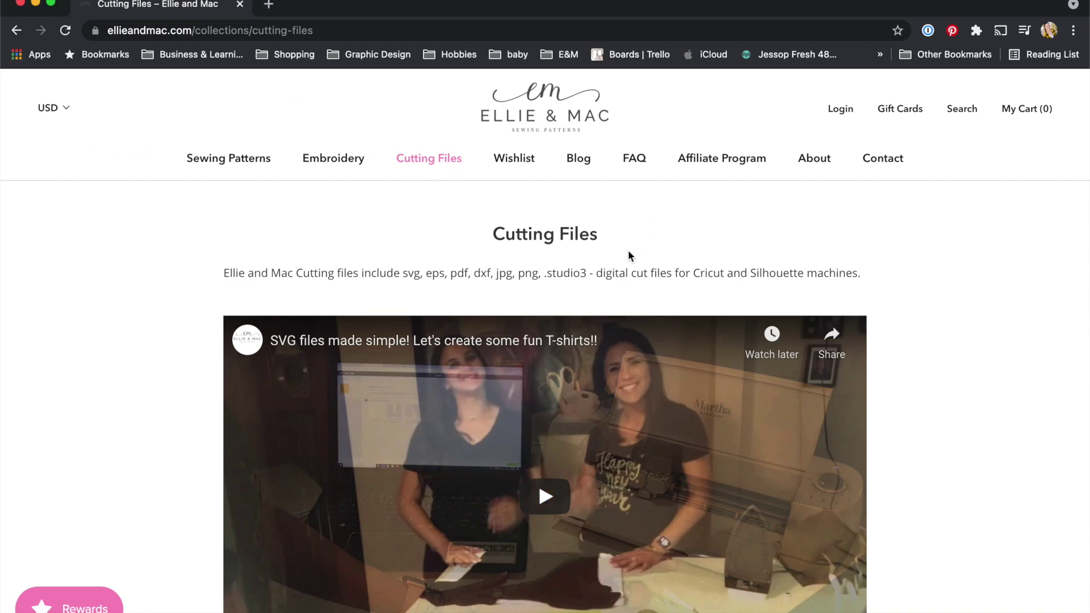
Scroll the Cutting Files collection down to Christmas Ornament, Christmas Gift and Let it Snow
scroll(628, 250, down, 3)
scroll(629, 251, down, 10)
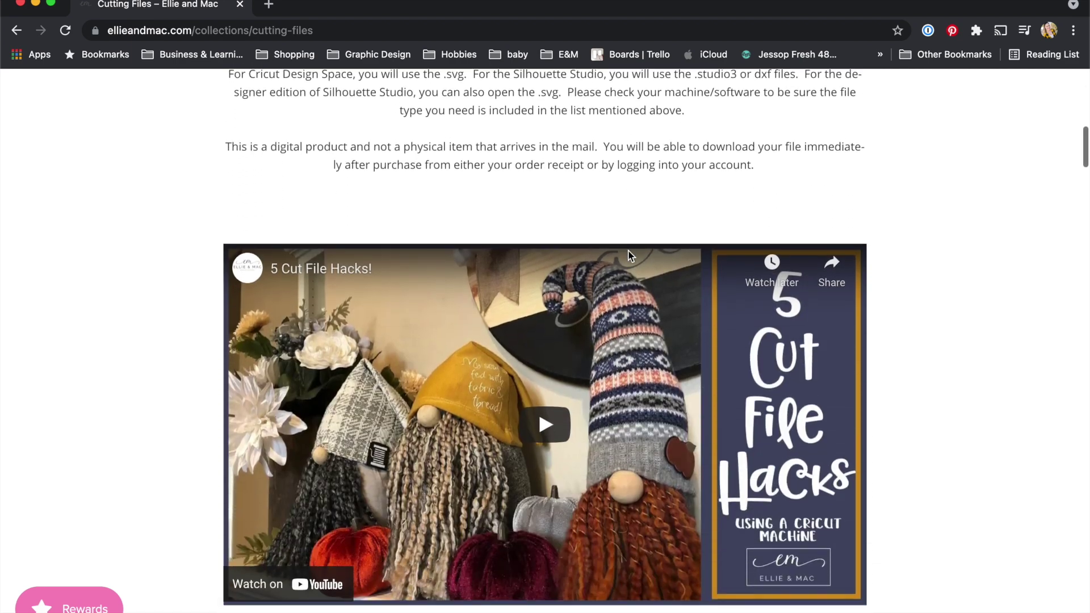
scroll(629, 254, down, 8)
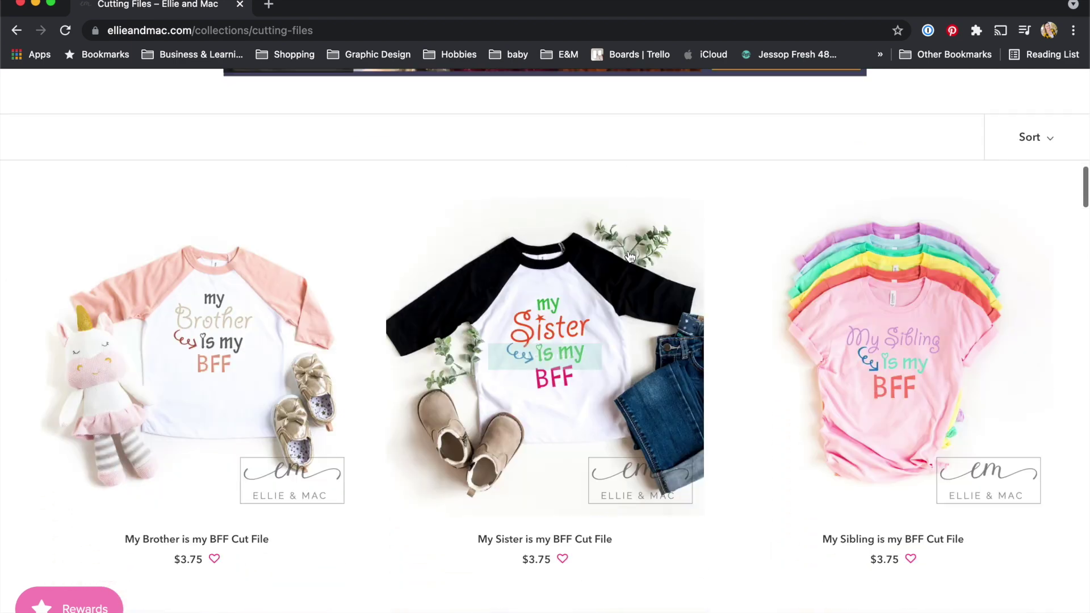
scroll(972, 249, down, 4)
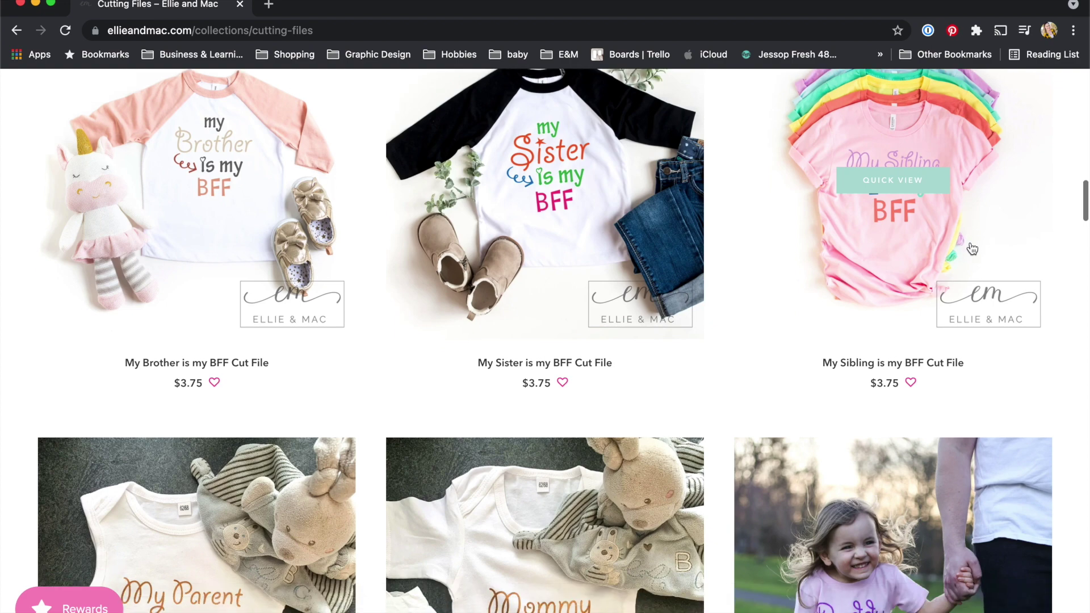
scroll(972, 248, down, 8)
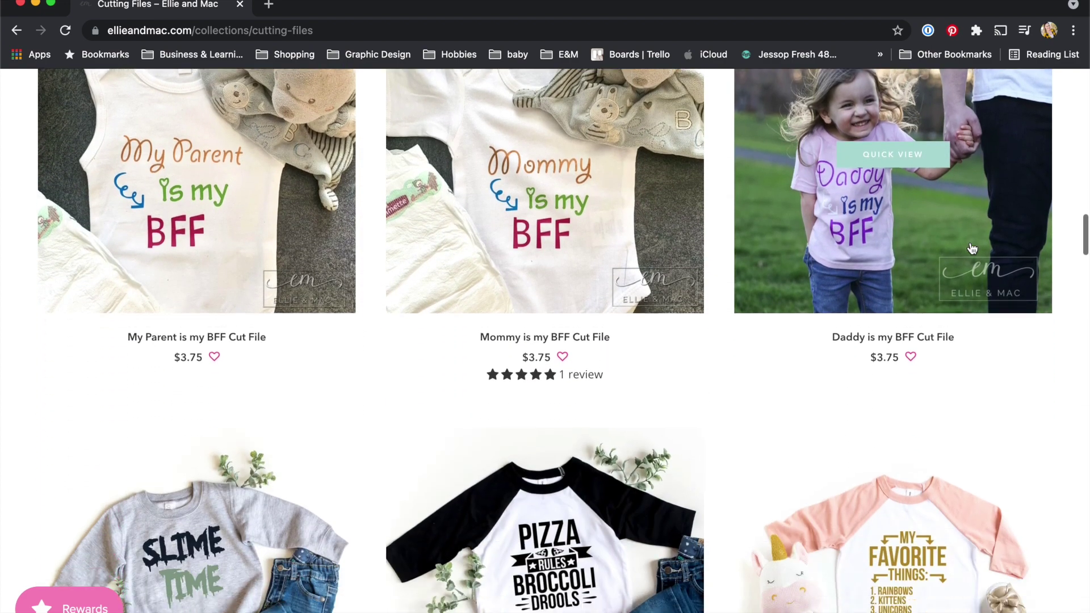
scroll(970, 247, down, 2)
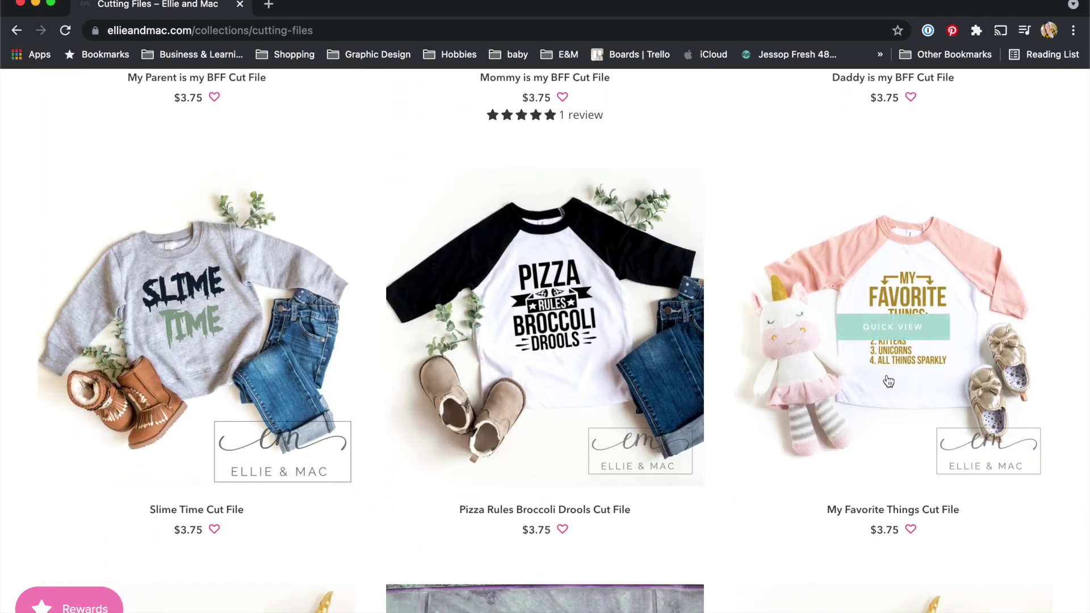
scroll(1046, 330, down, 8)
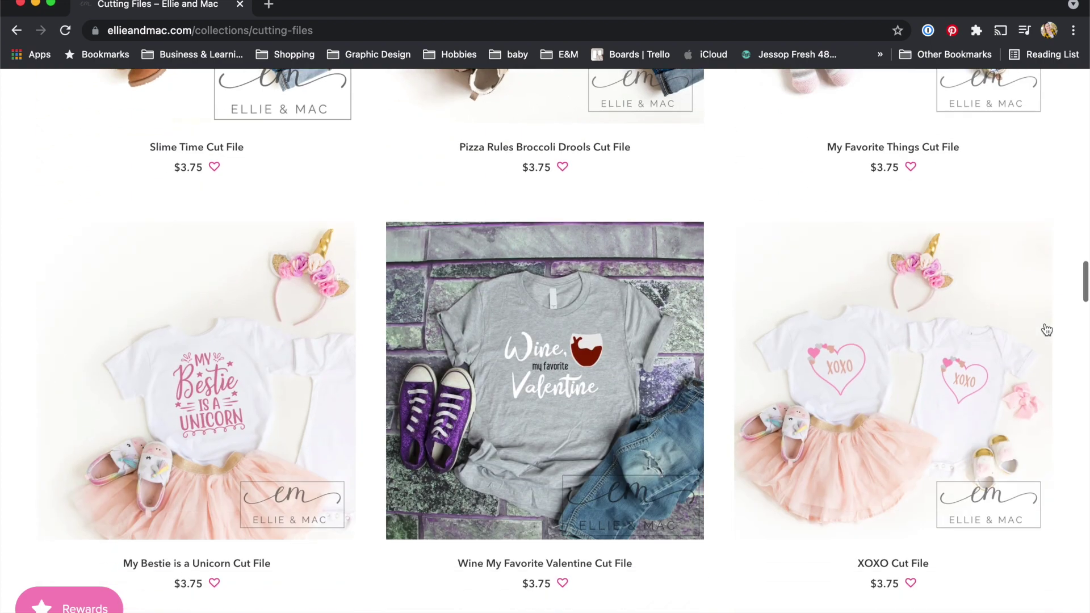
scroll(1046, 330, down, 7)
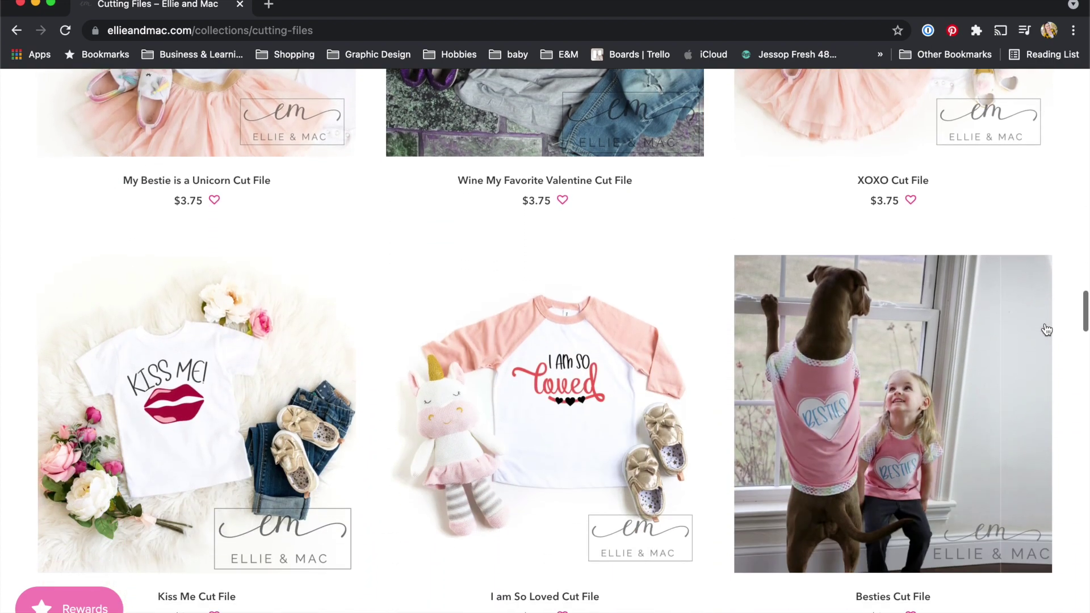
scroll(1046, 330, down, 6)
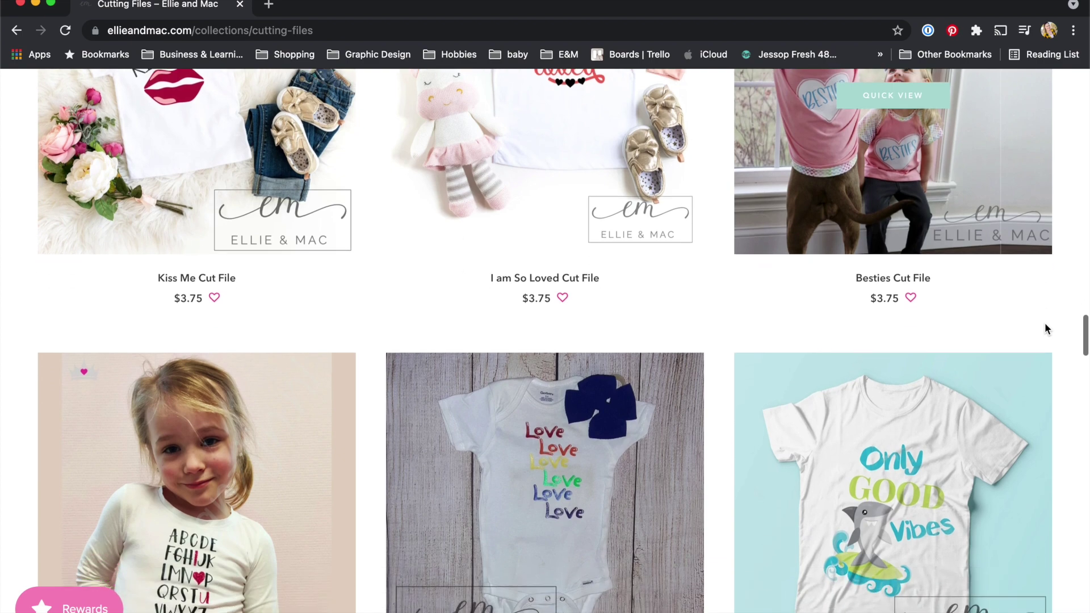
scroll(1046, 329, down, 5)
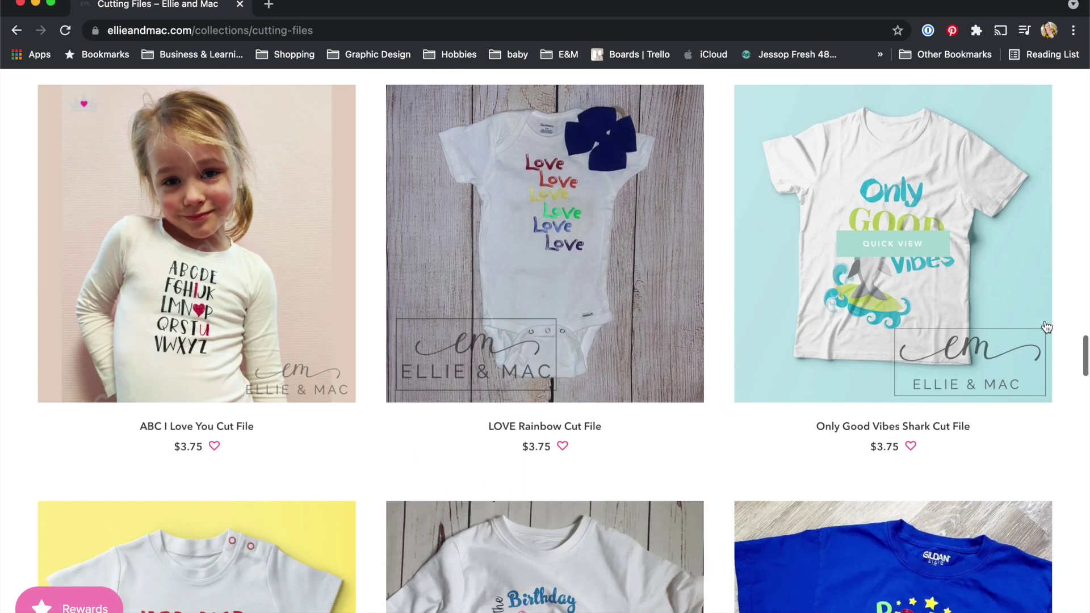
scroll(1046, 328, down, 7)
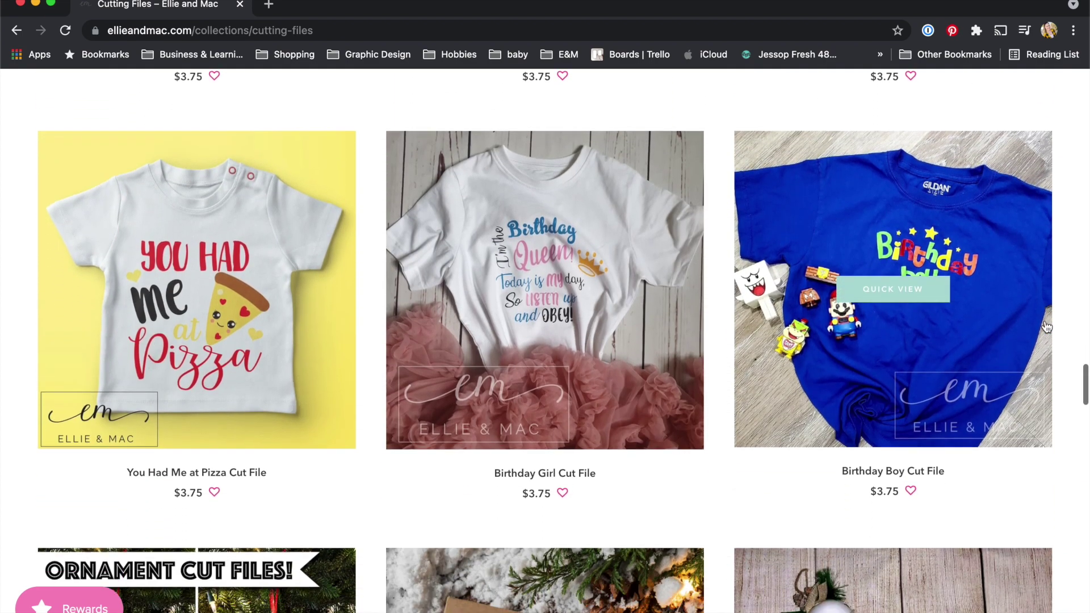
scroll(1046, 328, down, 5)
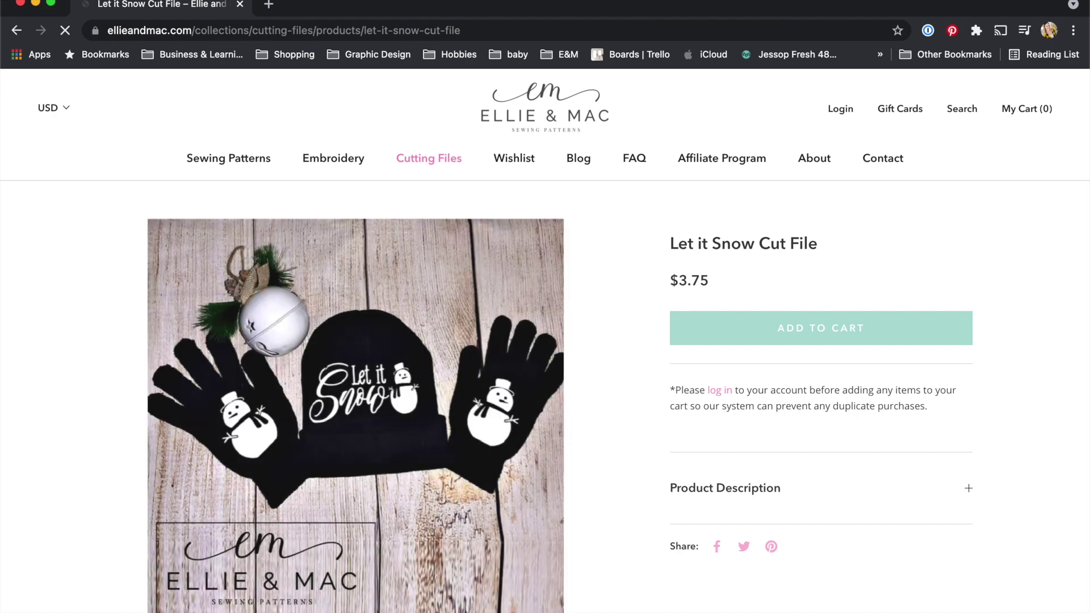
Leave the Let it Snow page for Cricut Design Space's Upload screen
key(Escape)
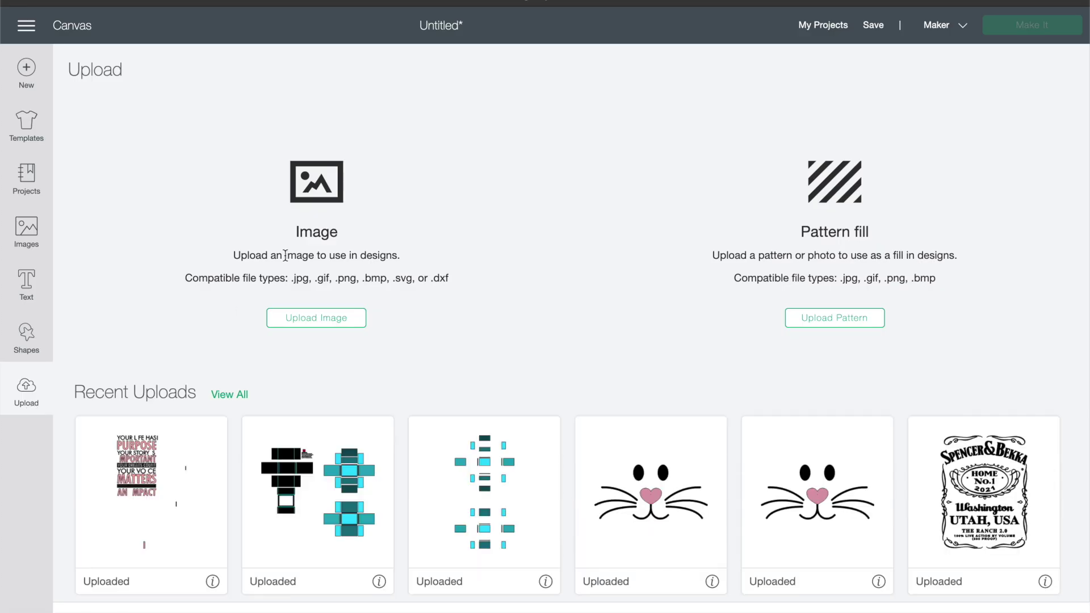
Insert the 'Your Life Has Purpose' recent upload and nudge it slightly right and down
click(128, 462)
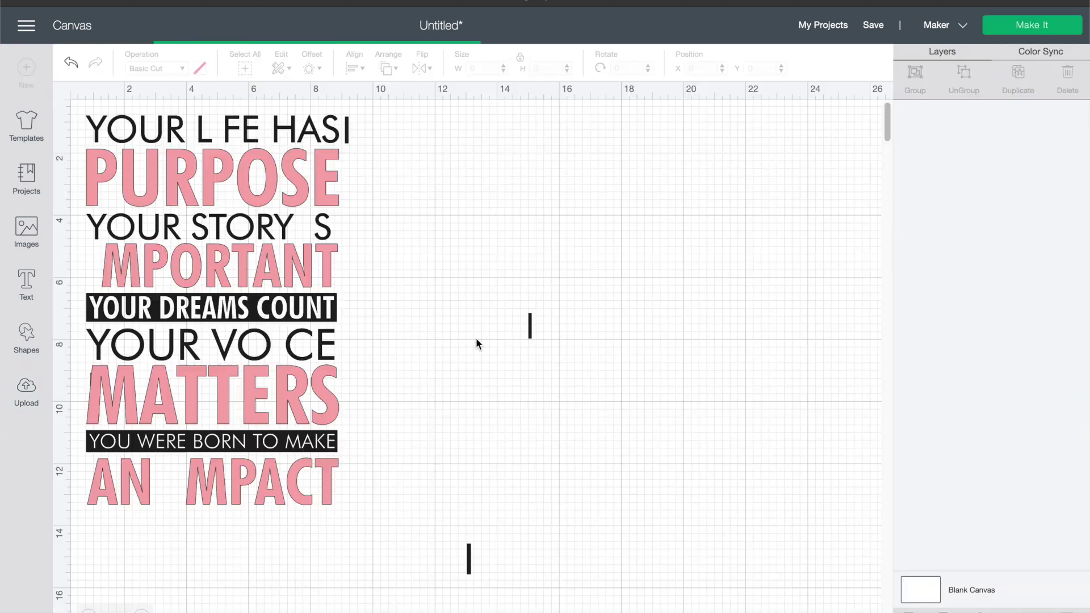
mouse_move(229, 253)
mouse_down()
mouse_move(258, 288)
mouse_move(239, 258)
mouse_up()
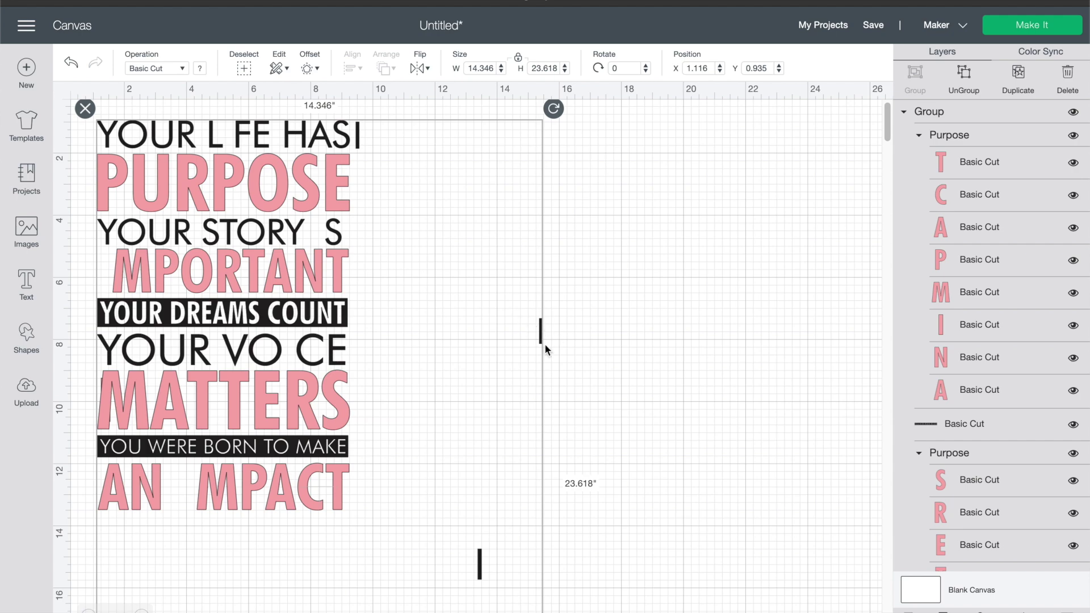
scroll(458, 559, down, 8)
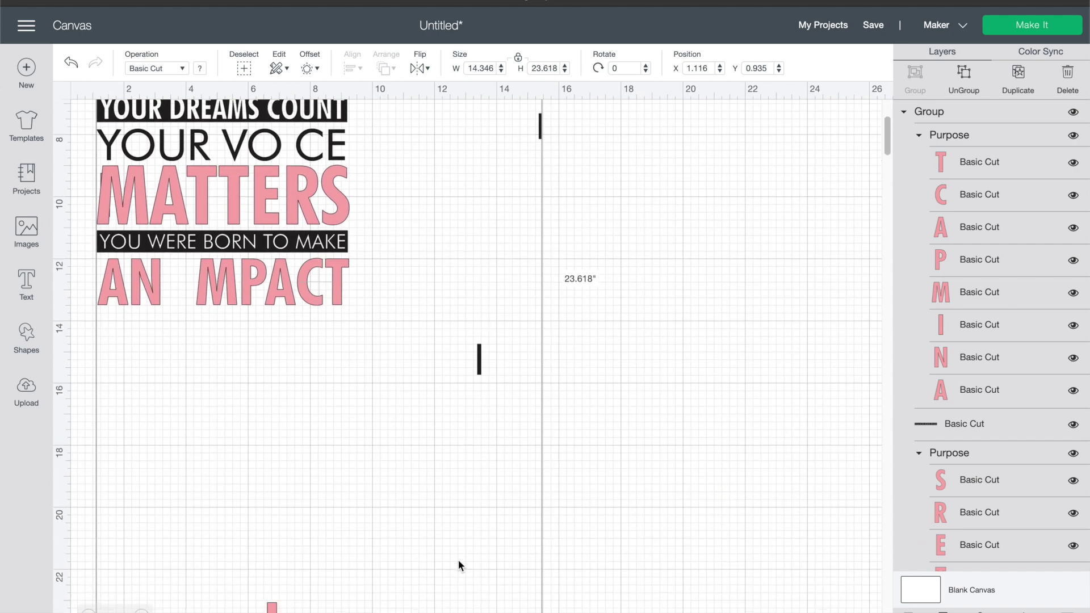
scroll(458, 559, up, 9)
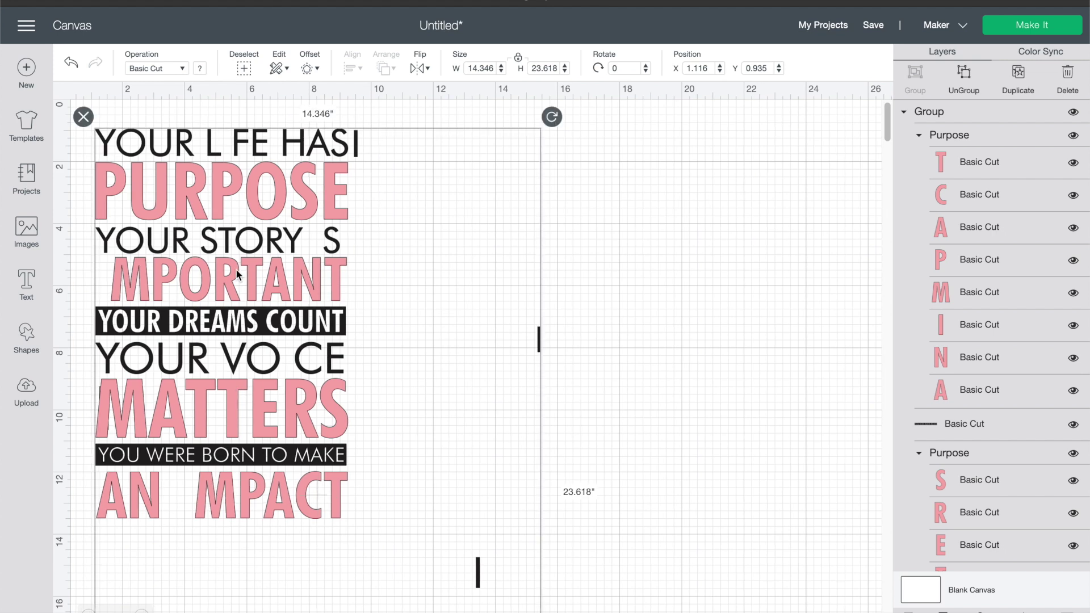
right_click(236, 268)
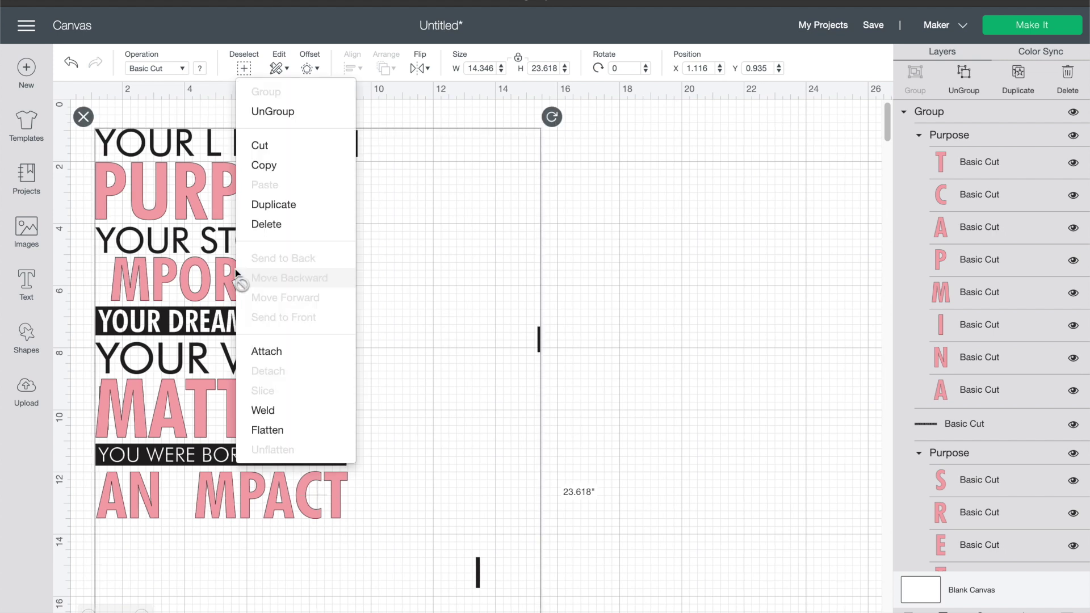
Ungroup the design into letter groups and select the group holding the stray I
click(314, 113)
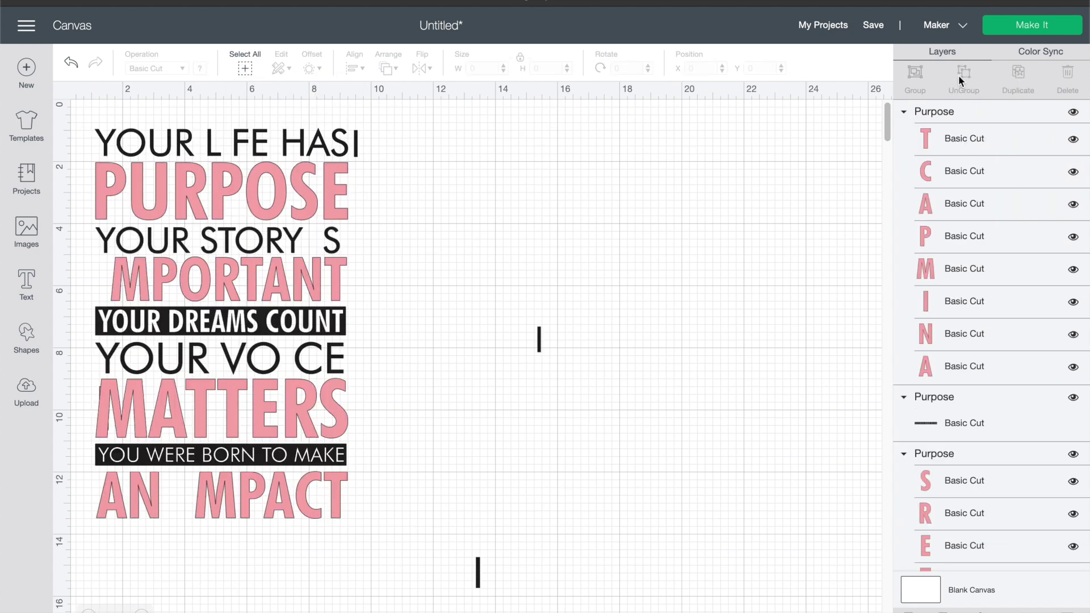
click(539, 341)
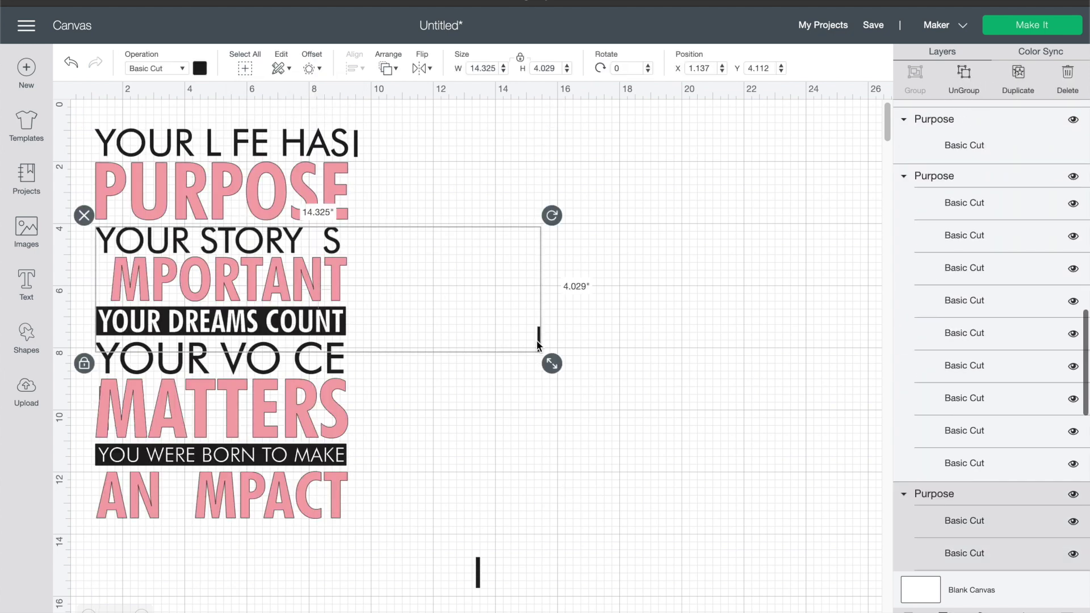
Ungroup the S and I, and move the lone I in front of the S
right_click(285, 244)
click(325, 205)
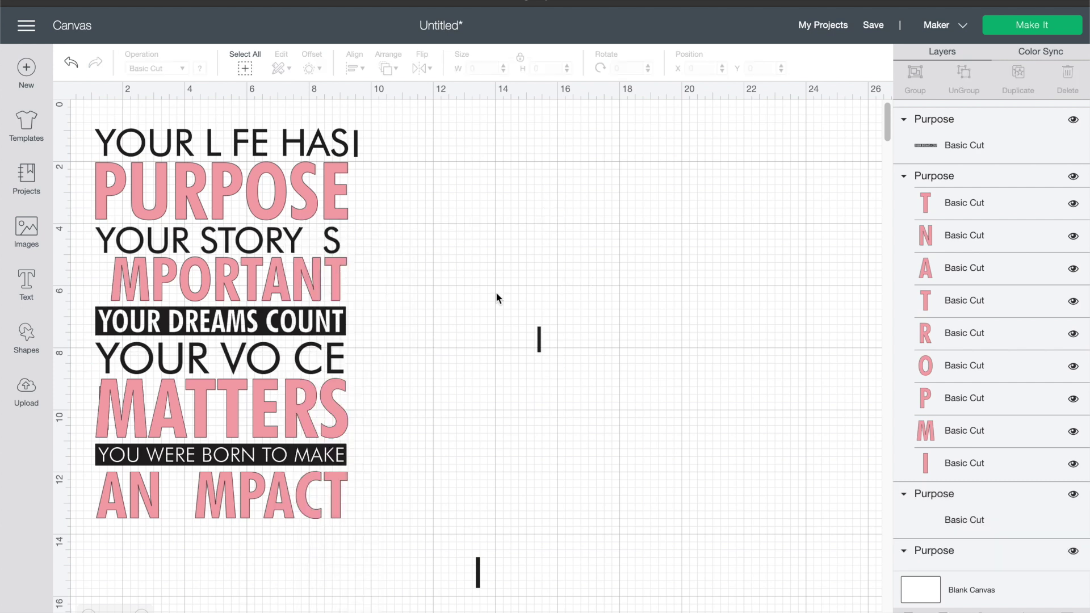
drag(539, 339, 320, 249)
click(438, 260)
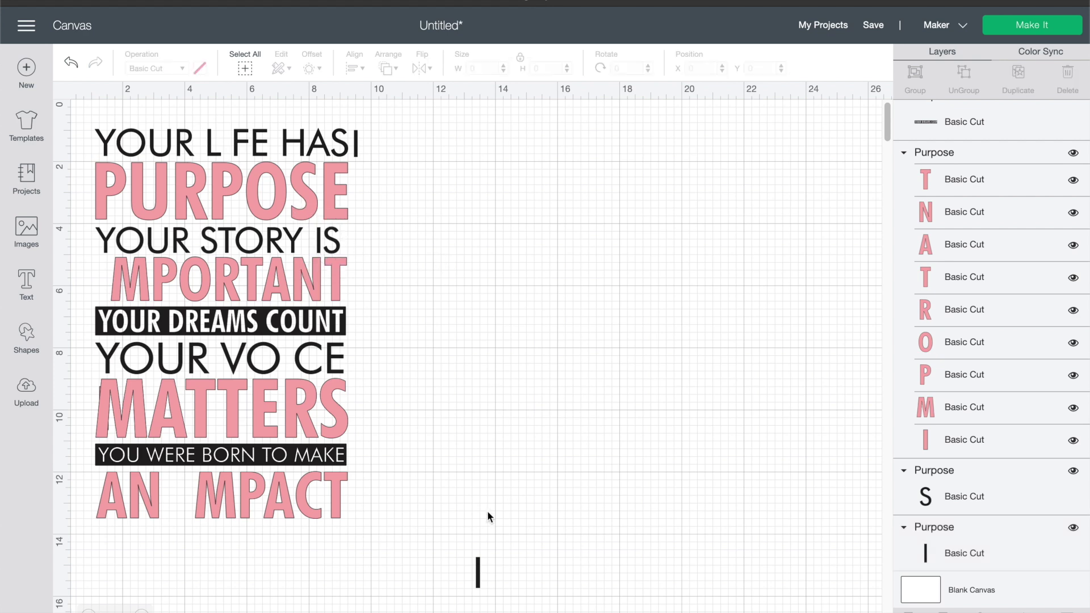
click(477, 576)
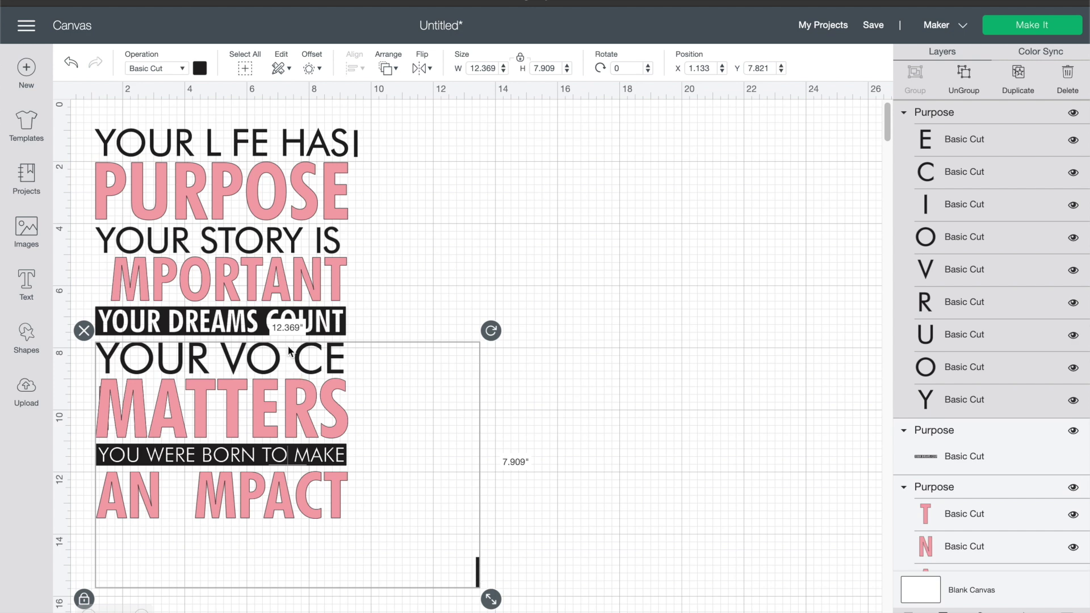
Ungroup the YOUR VOICE group and drag its stray I into the gap in VOICE
right_click(477, 576)
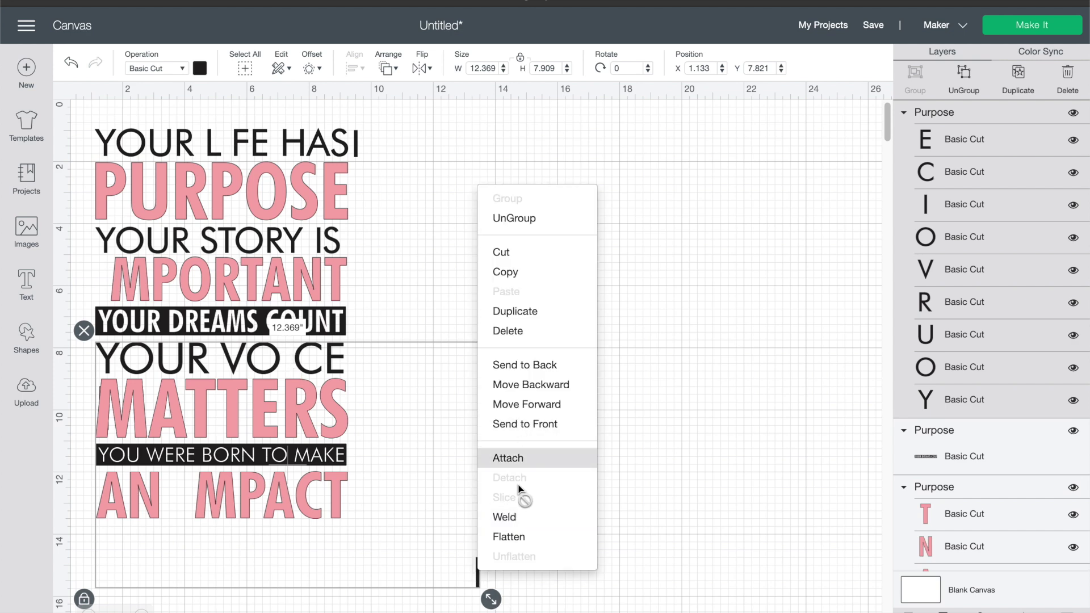
click(534, 218)
drag(477, 579, 288, 365)
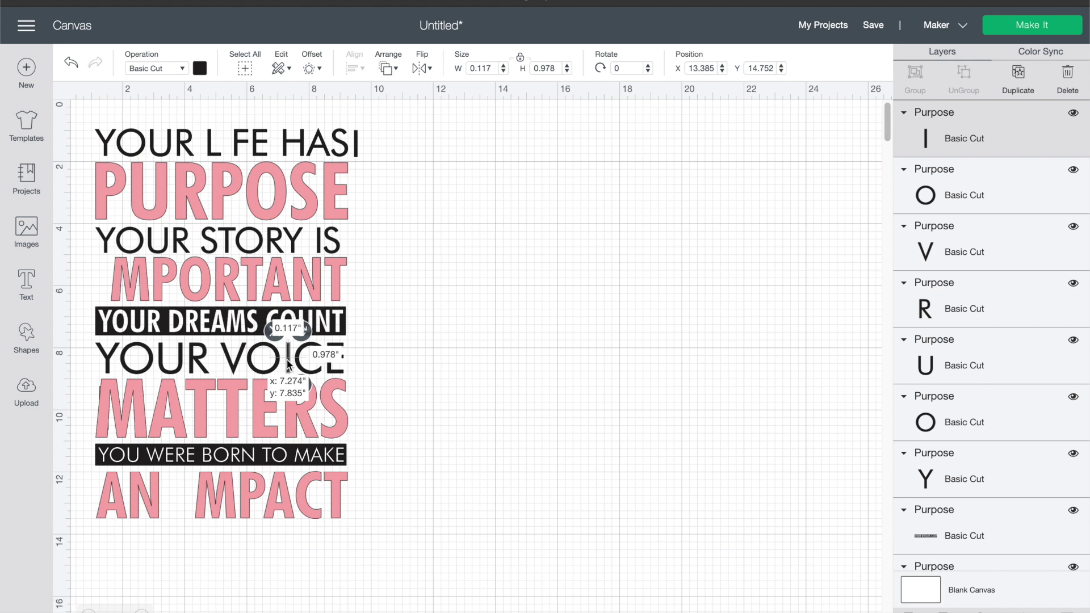
click(476, 396)
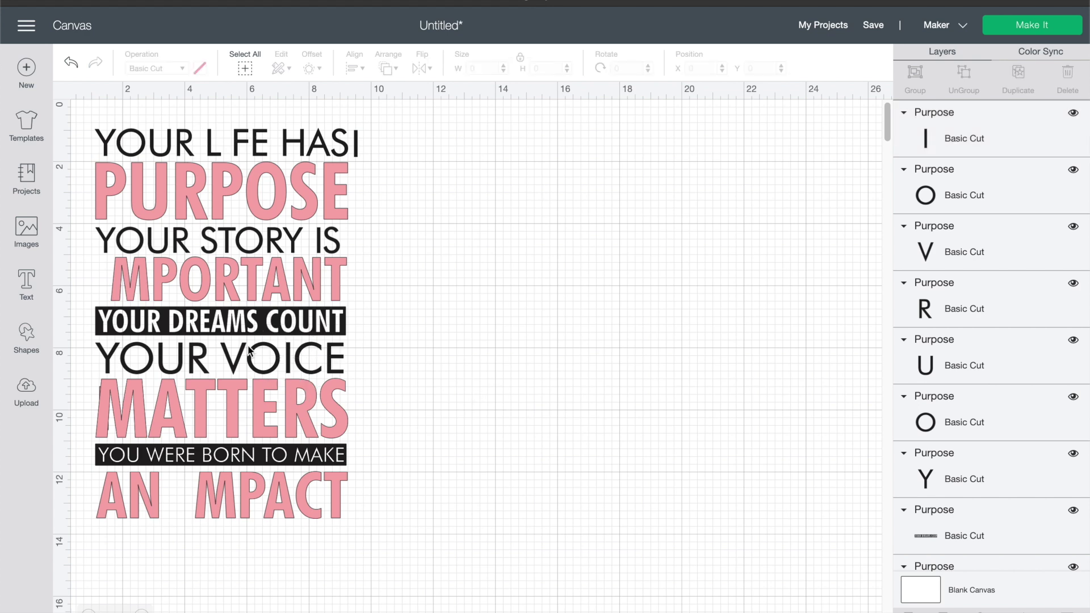
Ungroup the AN IMPACT group and drag its stray I into the gap in IMPACT
click(216, 481)
scroll(217, 480, down, 5)
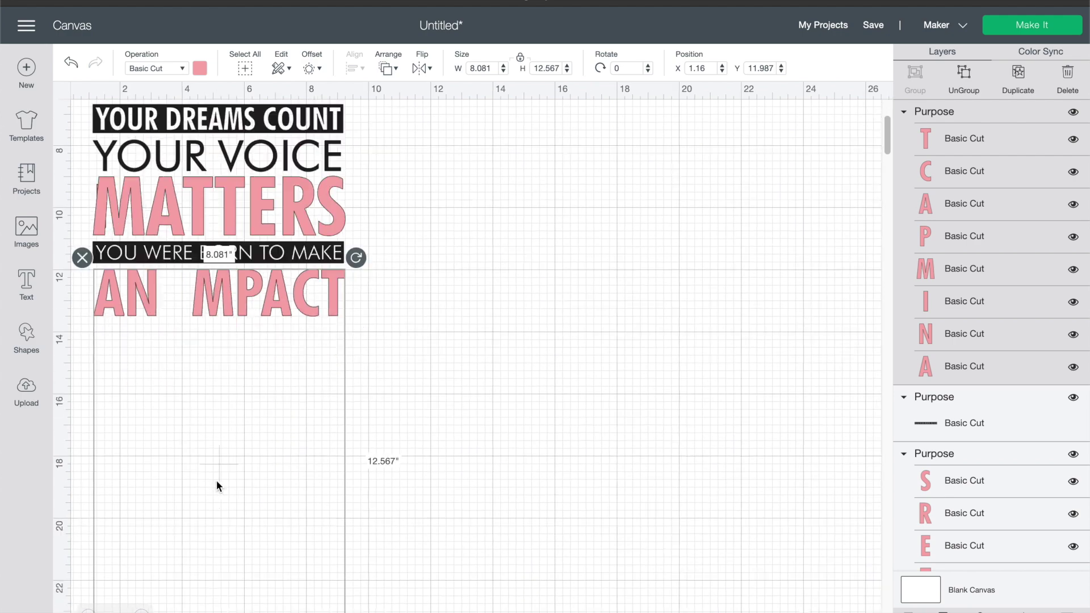
scroll(216, 480, down, 1)
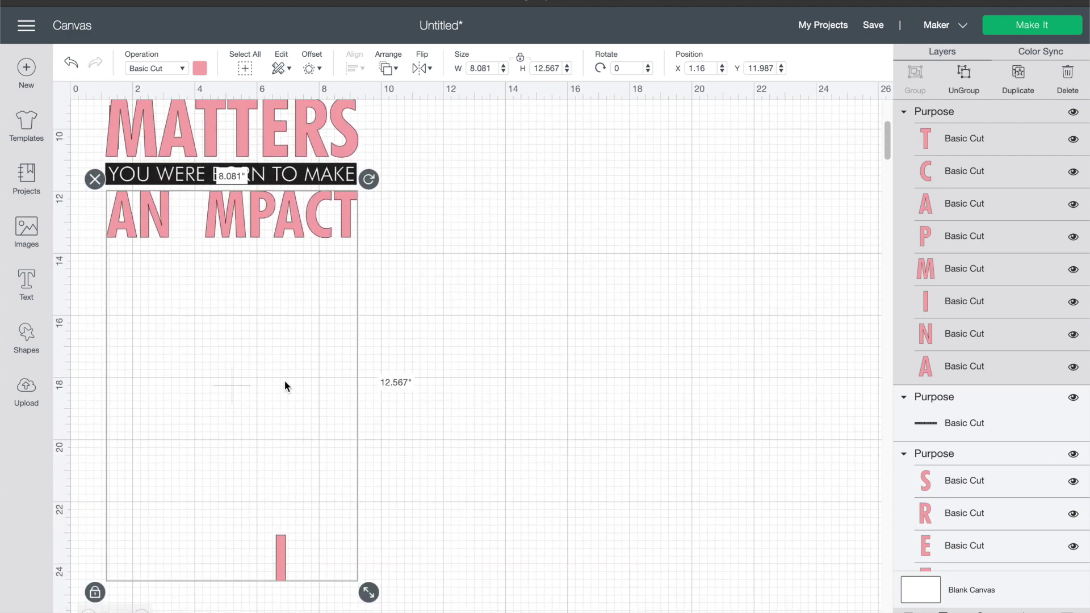
right_click(255, 218)
click(306, 254)
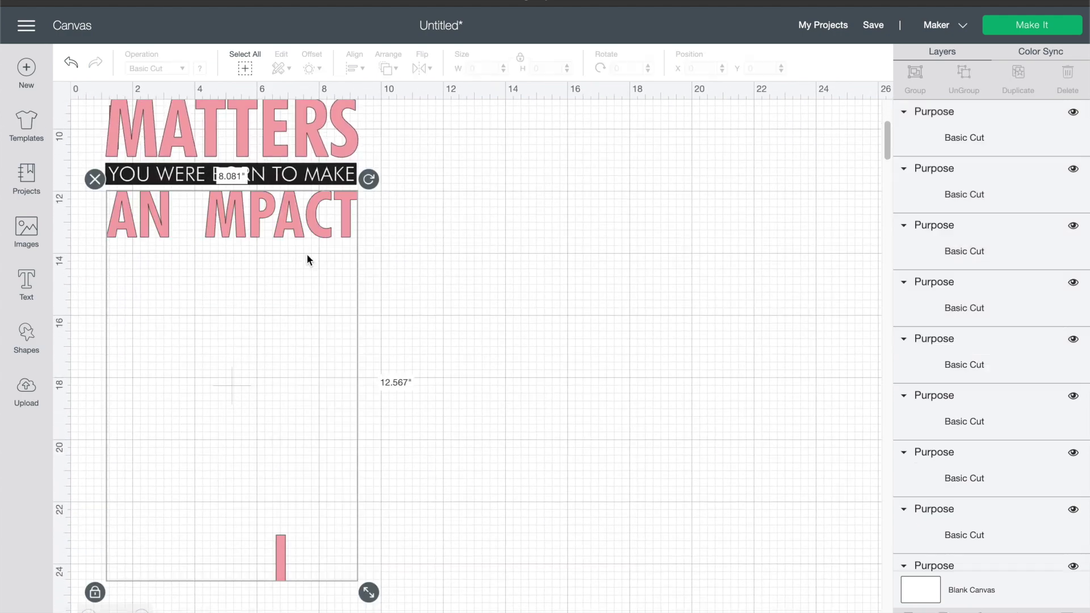
drag(277, 561, 192, 217)
Move the MPORTANT group onto empty canvas, ungroup it, and place the lone I before M
click(519, 256)
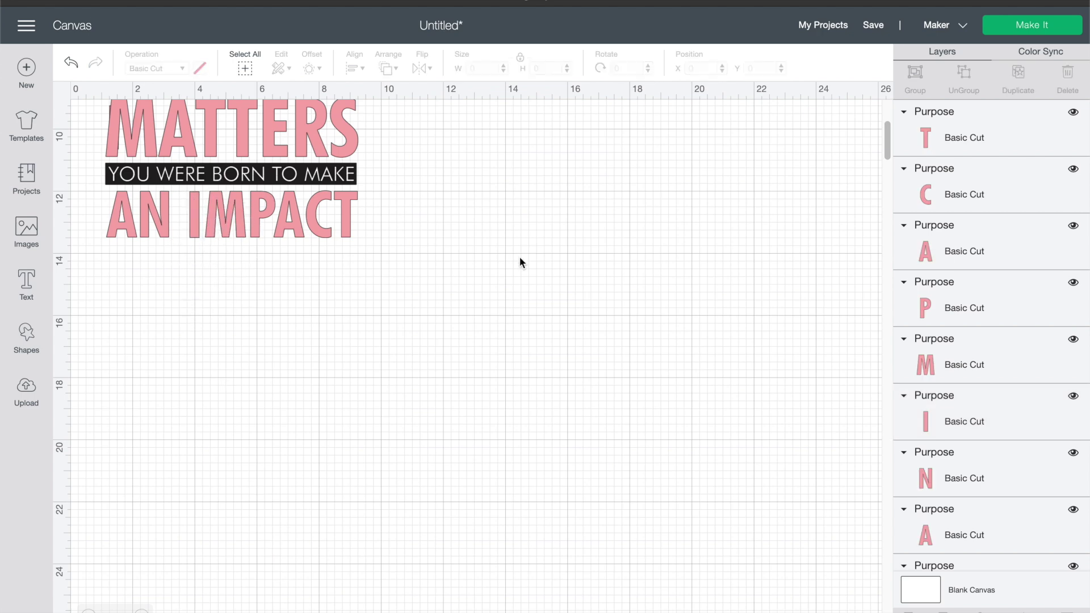
scroll(520, 256, up, 5)
scroll(519, 257, up, 1)
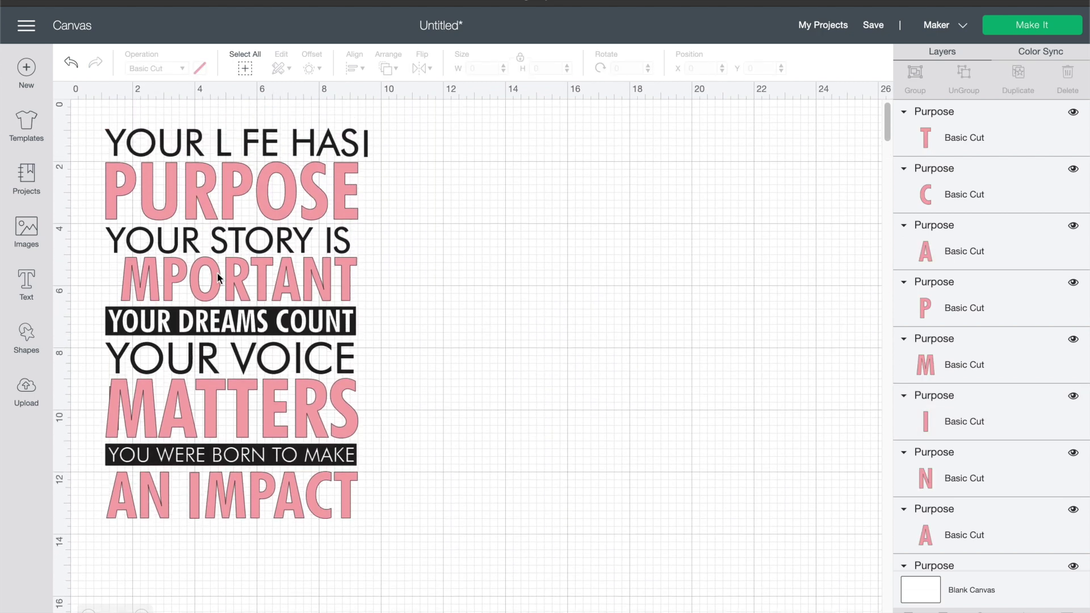
click(159, 288)
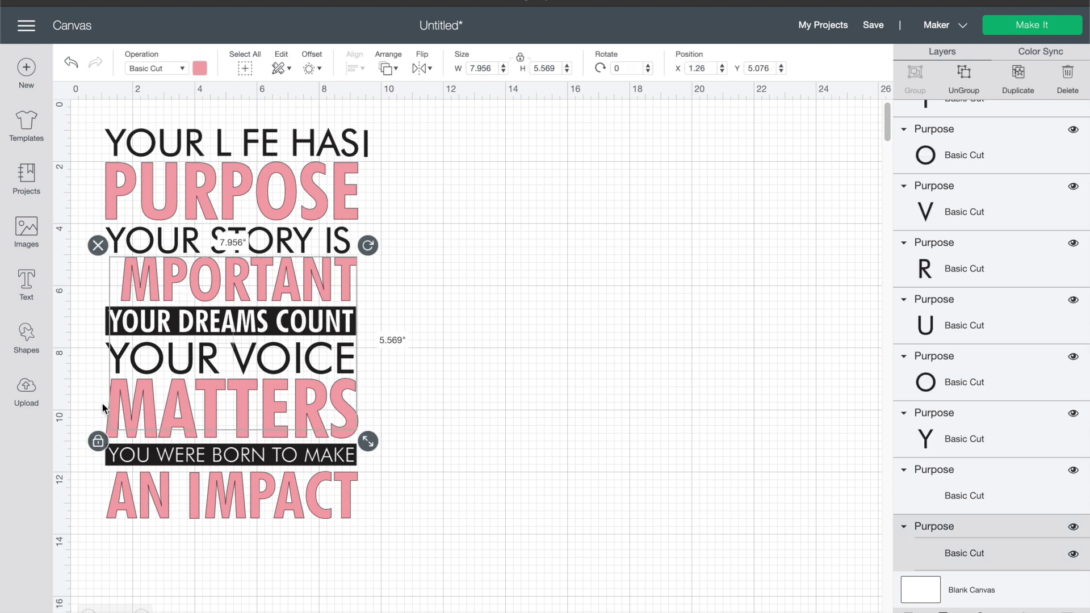
drag(131, 285, 496, 284)
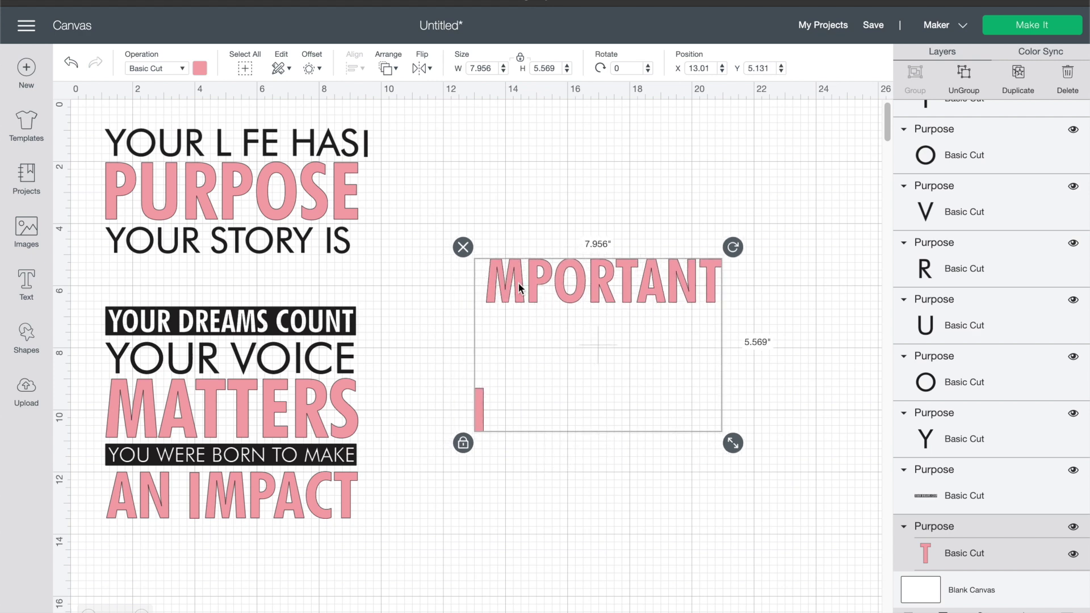
right_click(519, 285)
click(578, 124)
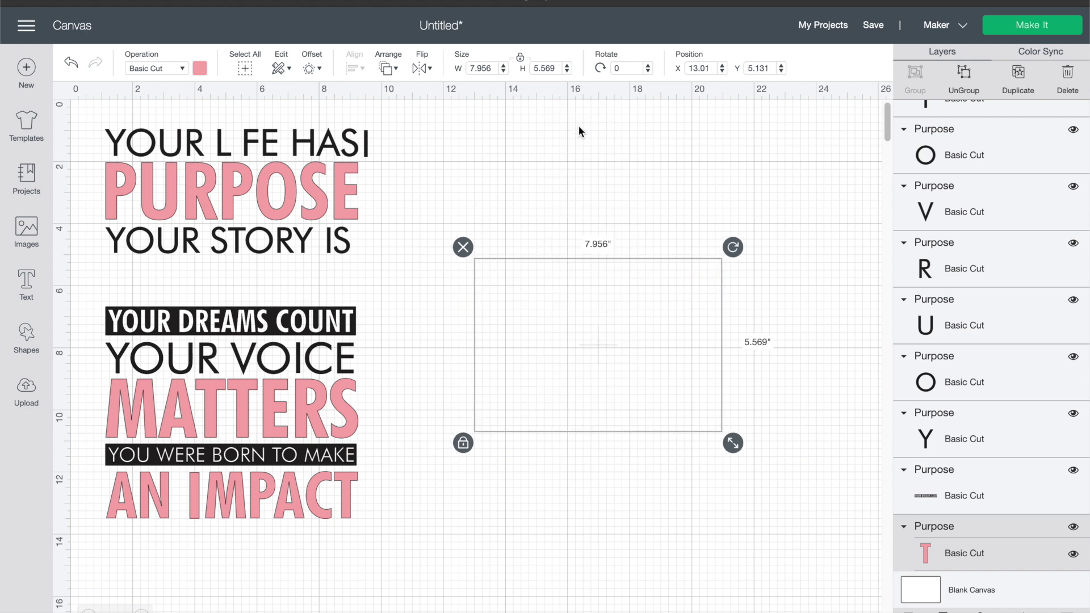
click(509, 387)
drag(481, 414, 478, 290)
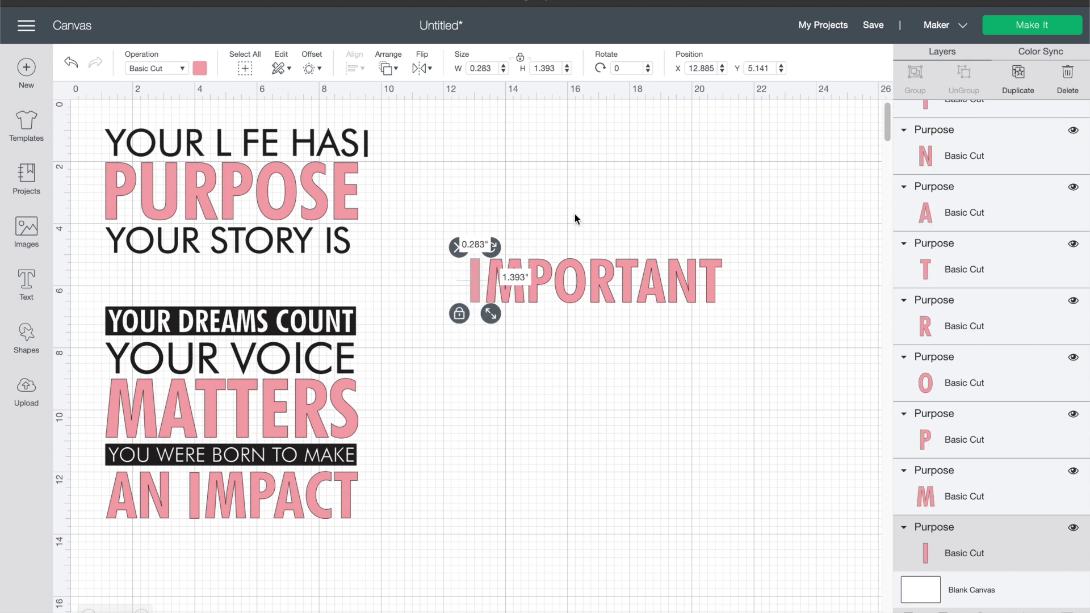
Select all of IMPORTANT and move it back beneath 'YOUR STORY IS' at X 1.135, Y 5.076
click(480, 238)
drag(454, 237, 686, 281)
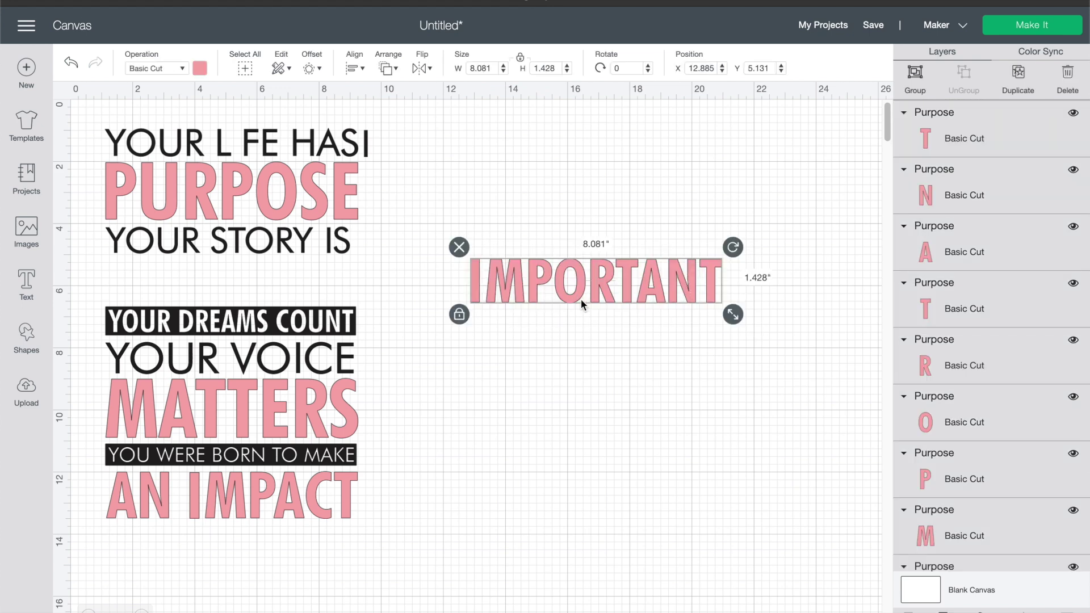
drag(477, 287, 215, 295)
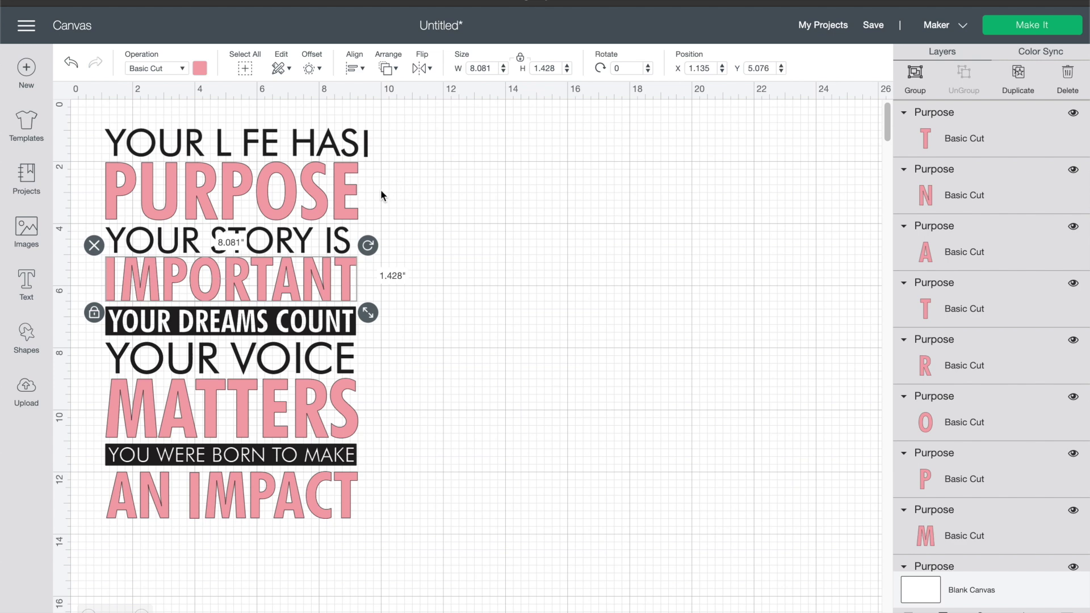
drag(379, 177, 80, 205)
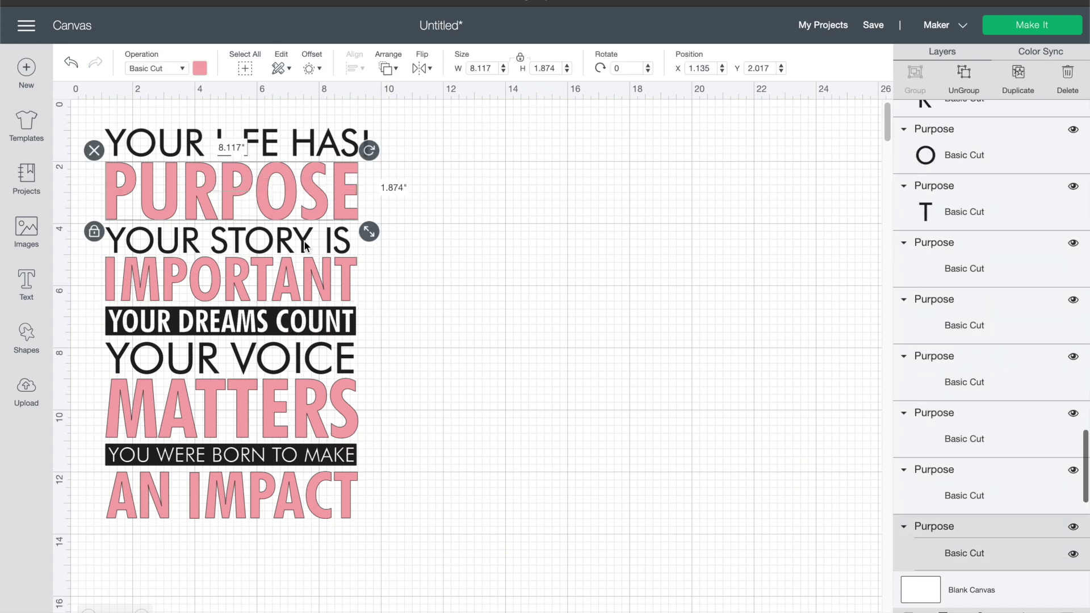
Ungroup the YOUR LIFE HAS line and move the loose I between the L and F
drag(93, 274, 455, 246)
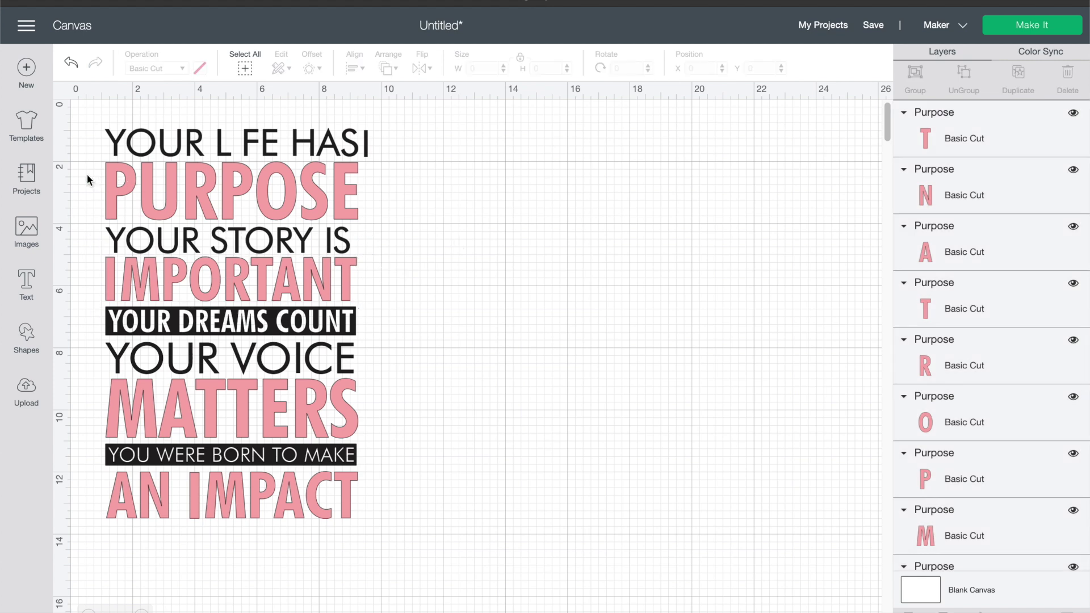
drag(85, 170, 380, 217)
click(417, 147)
click(366, 143)
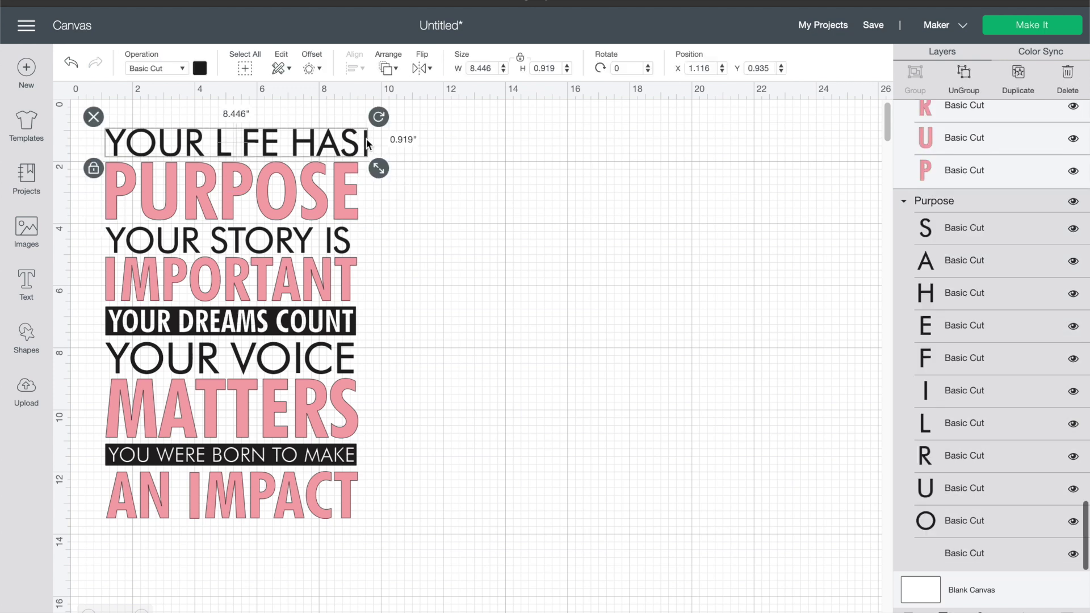
right_click(395, 141)
click(404, 171)
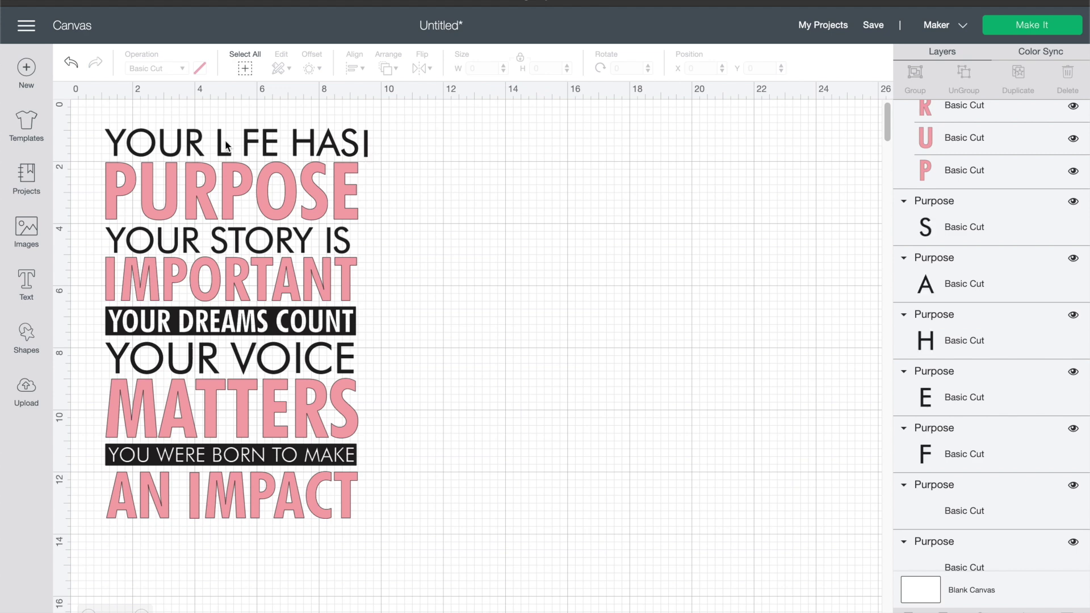
drag(368, 153, 238, 151)
click(396, 164)
drag(97, 236, 373, 245)
click(369, 441)
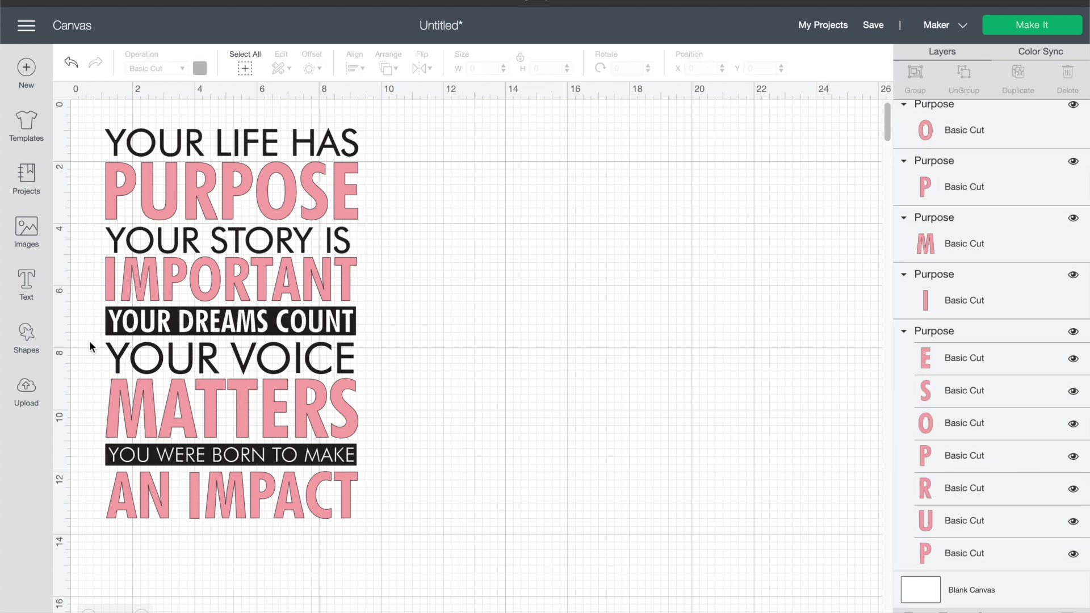
Weld the YOUR VOICE, YOUR DREAMS COUNT and YOU WERE BORN TO MAKE lines individually
drag(89, 341, 418, 369)
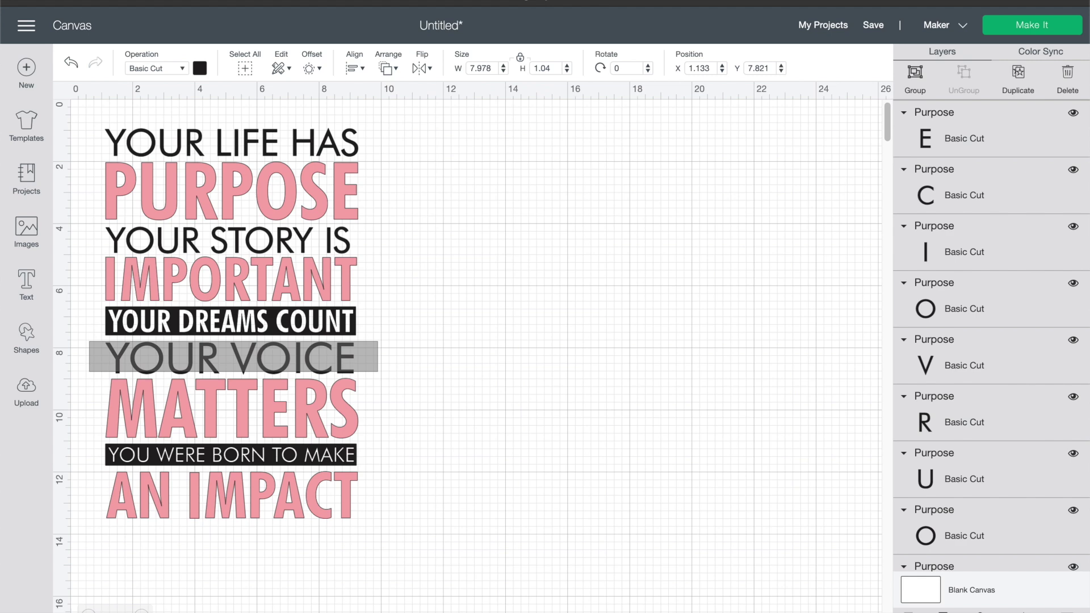
click(713, 584)
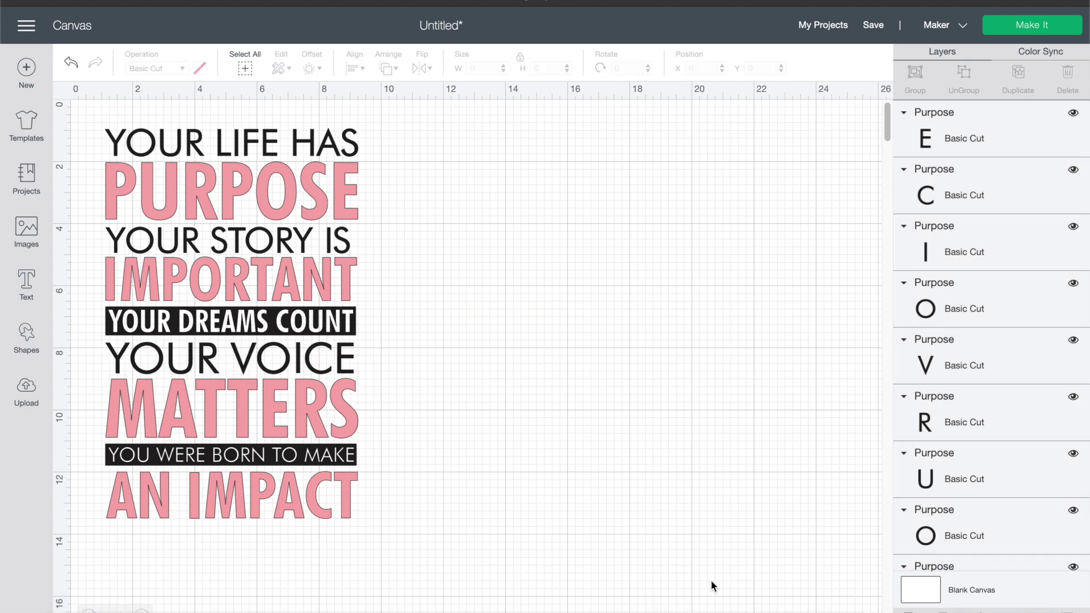
drag(87, 310, 356, 335)
drag(469, 354, 470, 355)
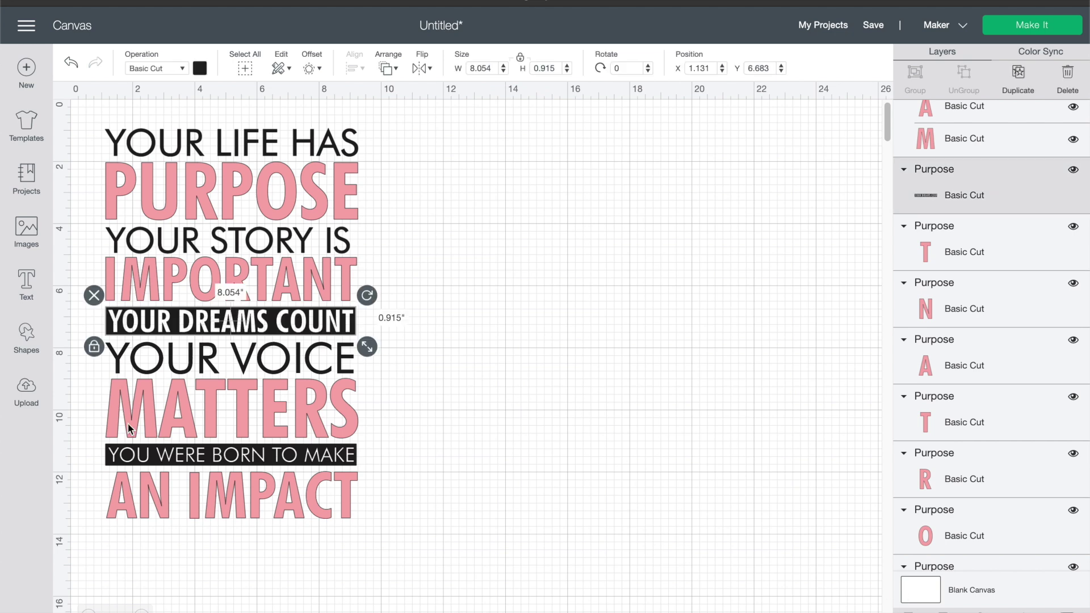
click(169, 458)
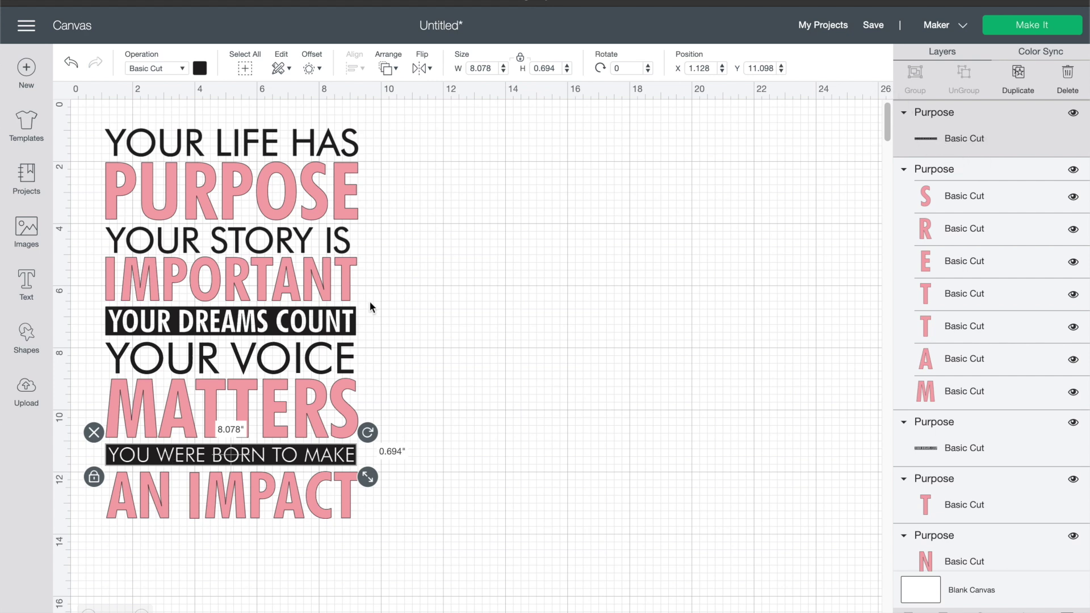
Weld YOUR LIFE HAS, YOUR STORY IS, YOUR VOICE and YOU WERE BORN TO MAKE together
scroll(369, 300, right, 1)
click(267, 135)
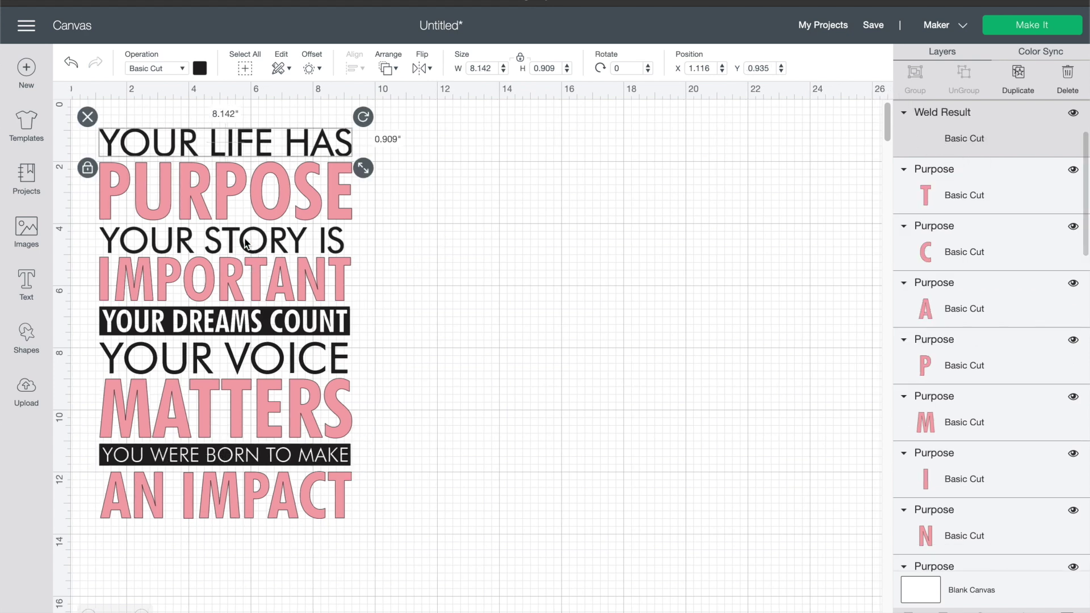
shift+click(250, 255)
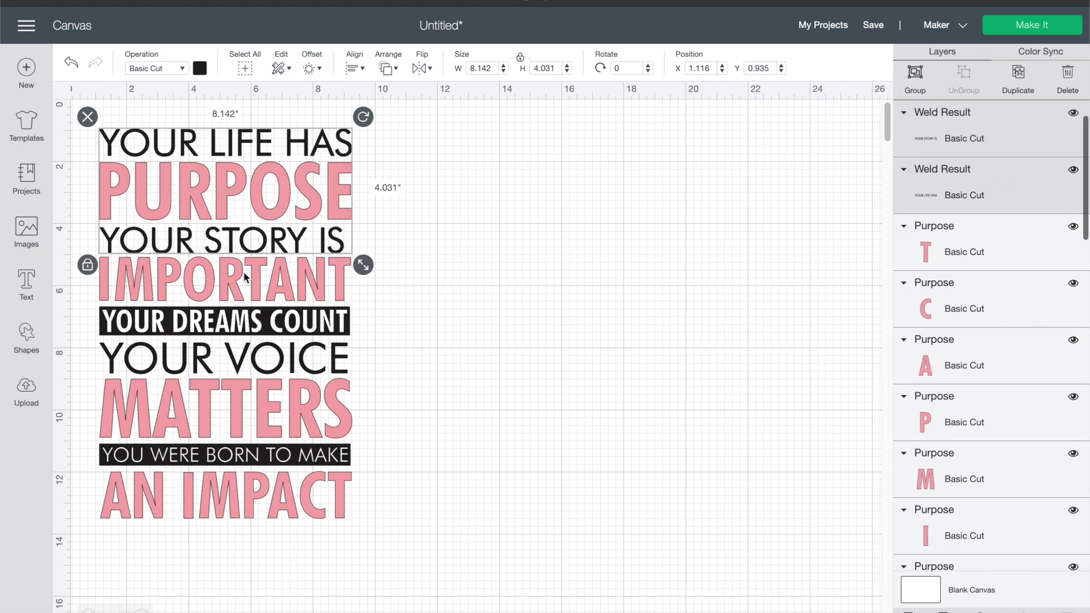
shift+click(241, 358)
shift+click(226, 457)
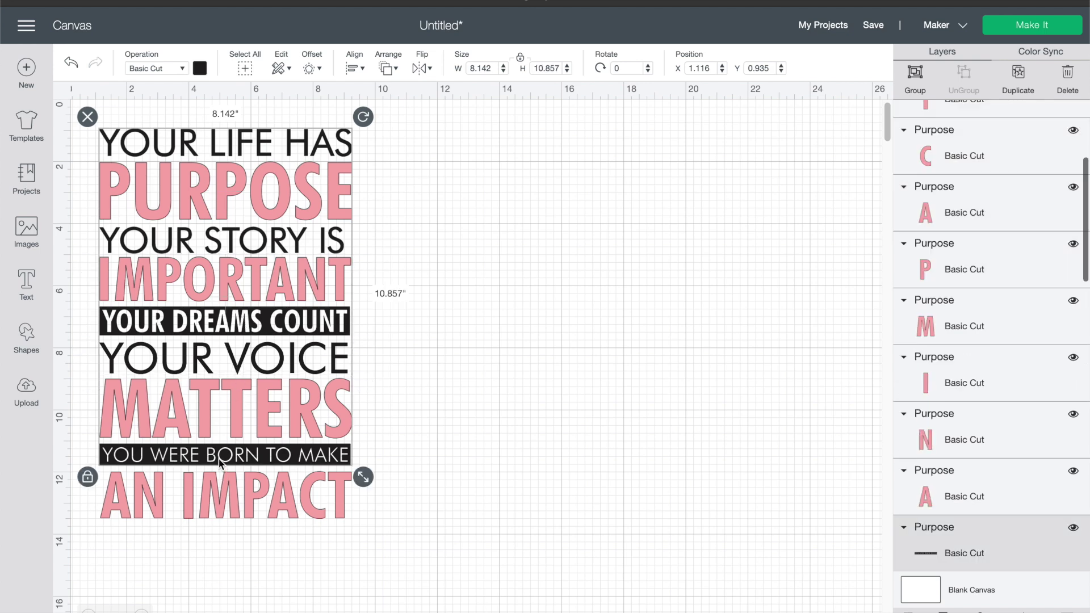
key(Escape)
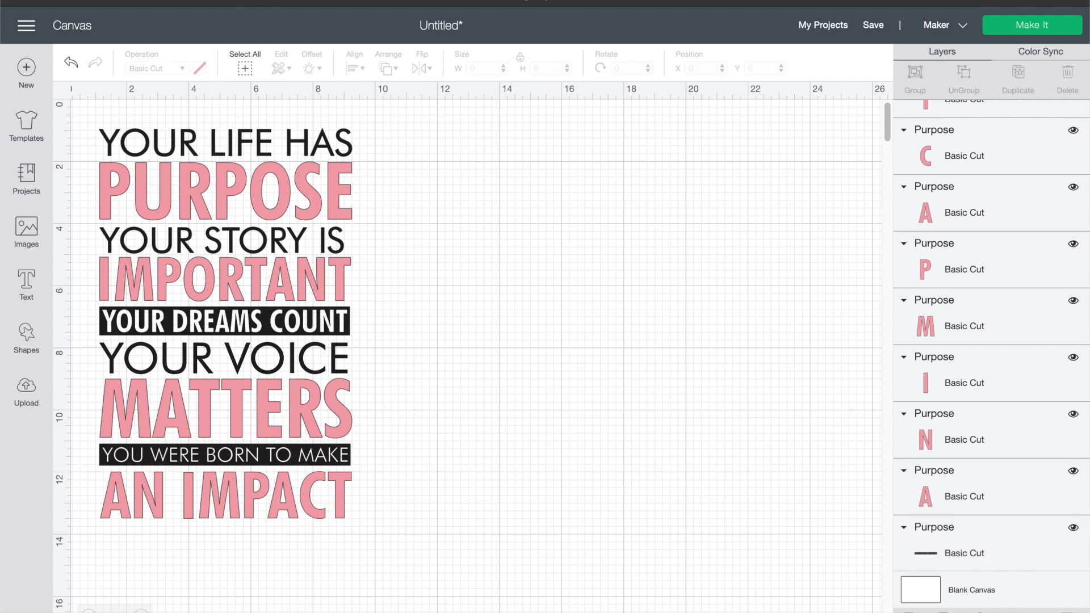
Move the black text right of the pink words and weld the pink words into one layer
drag(221, 329, 572, 347)
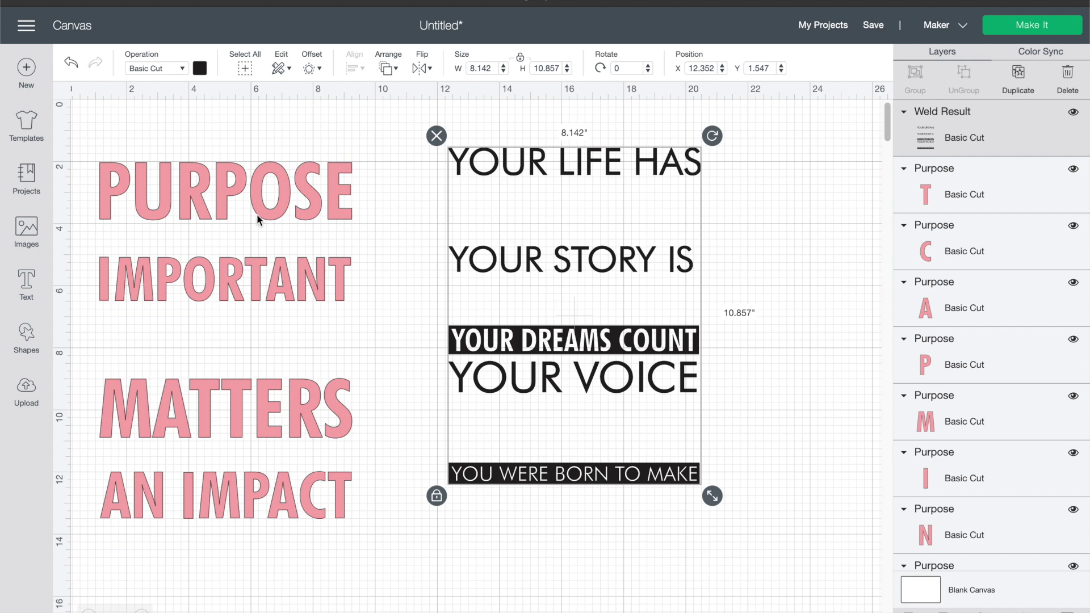
drag(76, 148, 398, 548)
key(Escape)
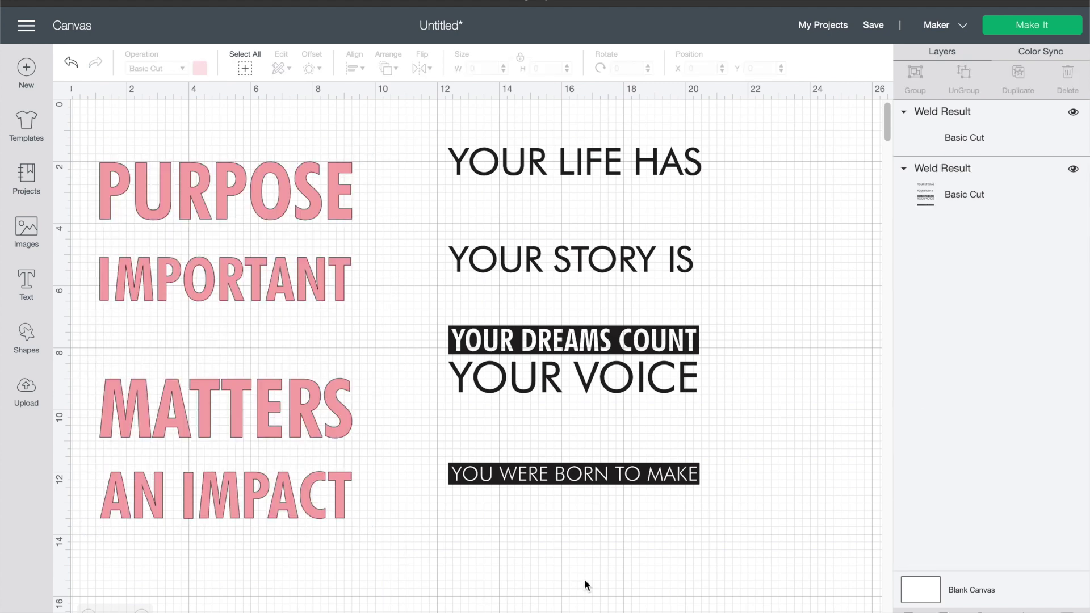
Select the black and pink Weld Results and send the project to Prepare's 2 mats
click(936, 194)
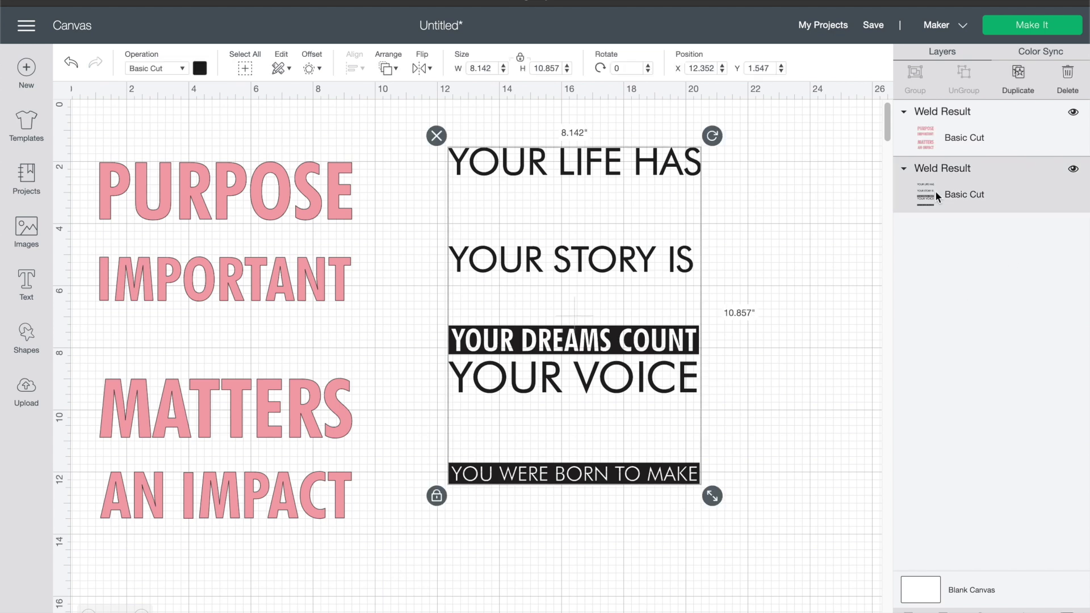
click(930, 140)
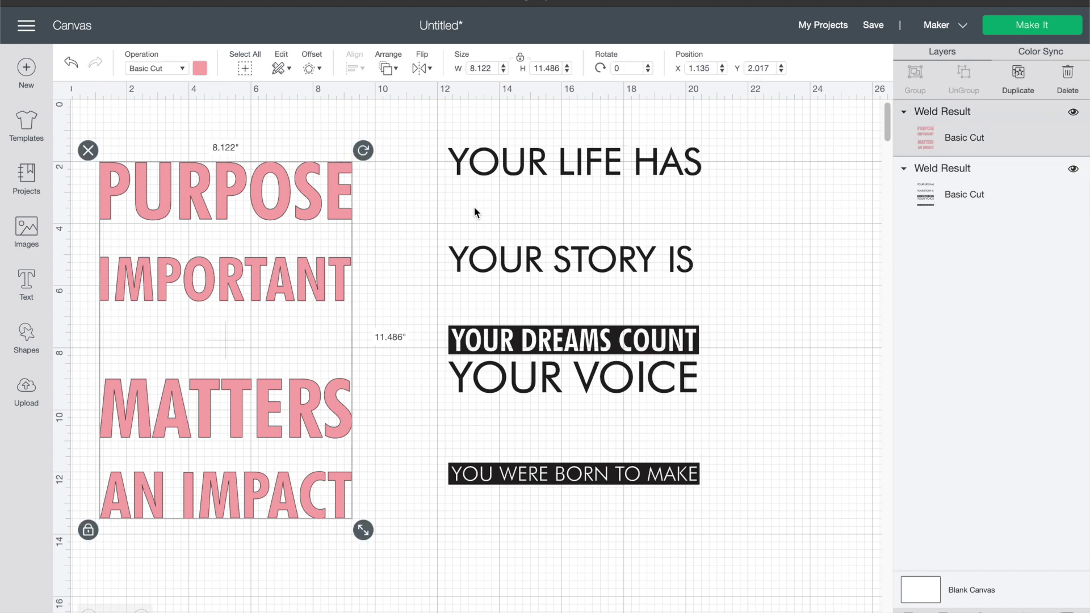
click(1032, 25)
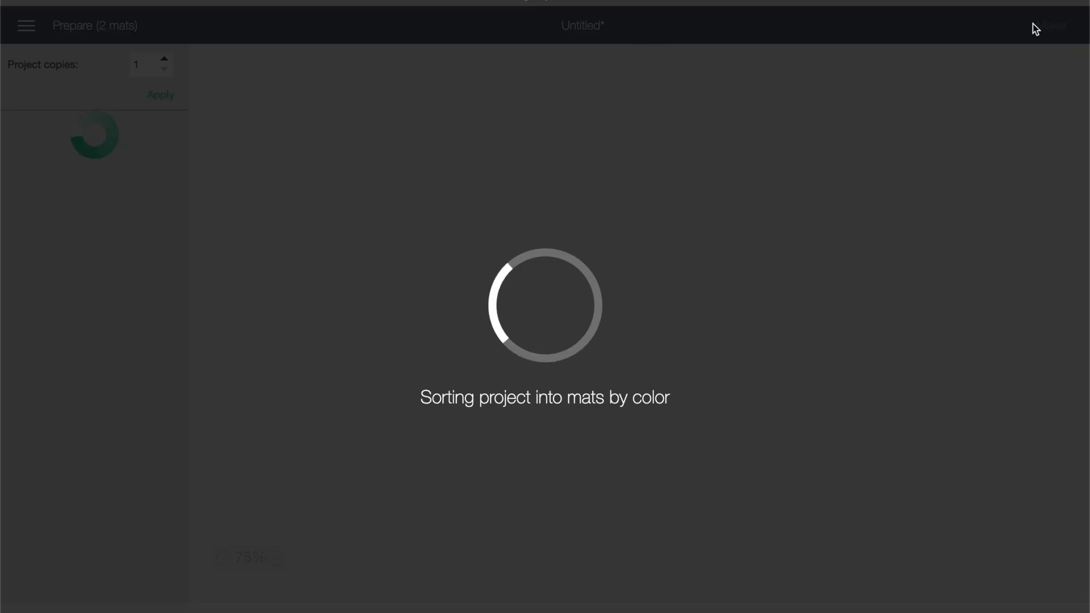
Switch to mat 2 to view the pink words, separate from the black text on mat 1
scroll(579, 313, down, 3)
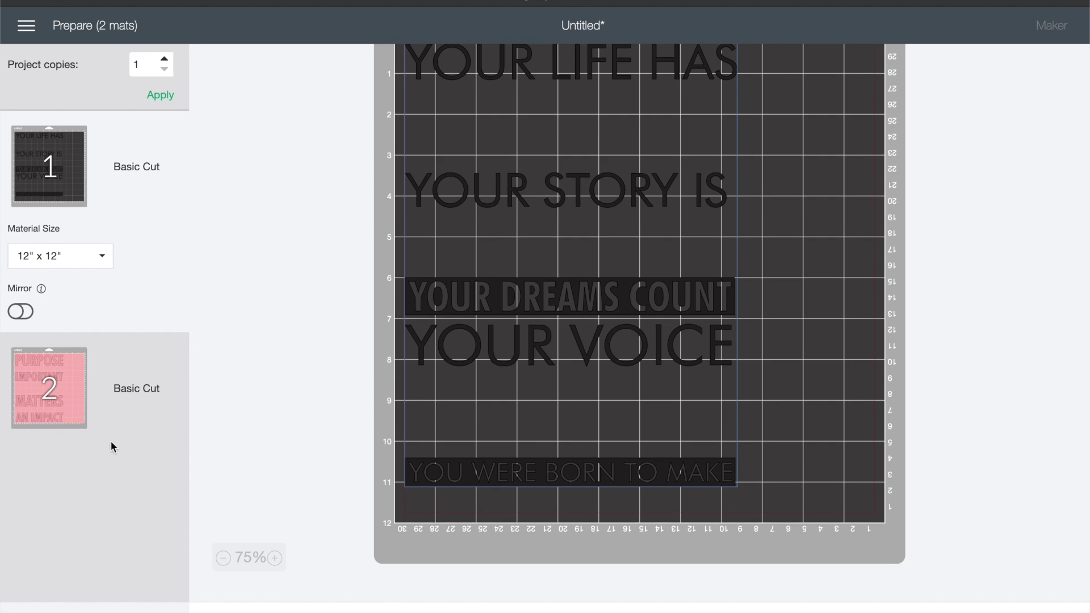
click(61, 404)
scroll(566, 321, up, 3)
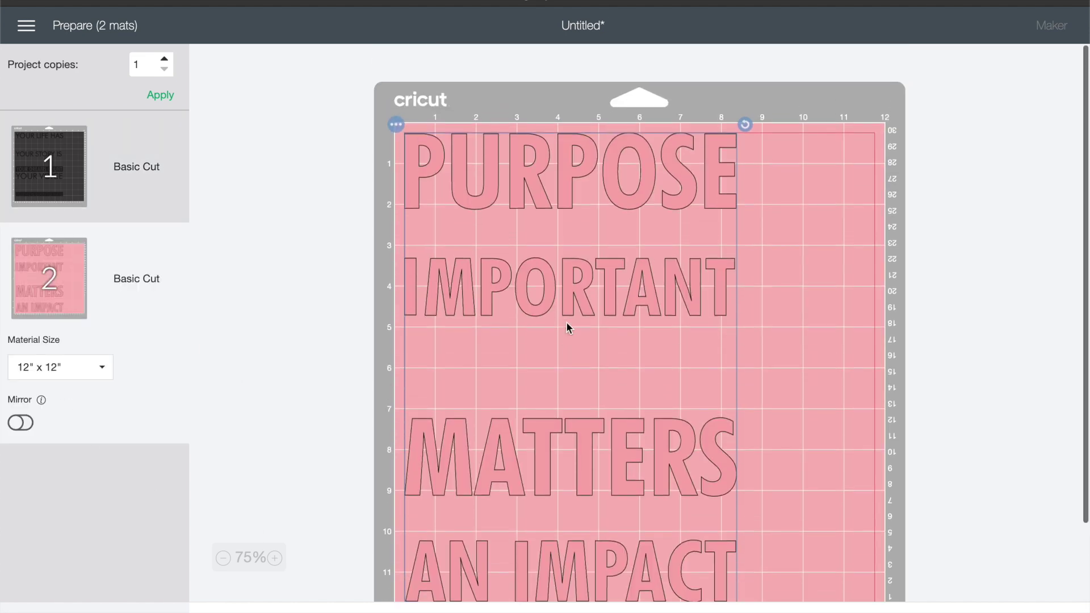